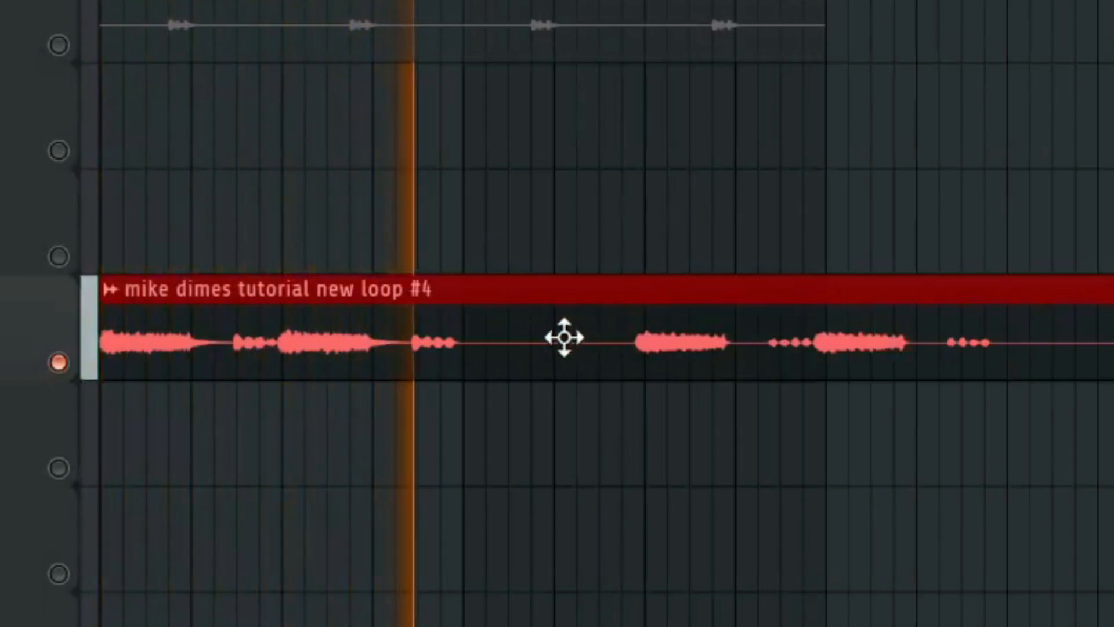
Step: Open the FL Keys channel's piano roll and review its chord and melody notes
key("space")
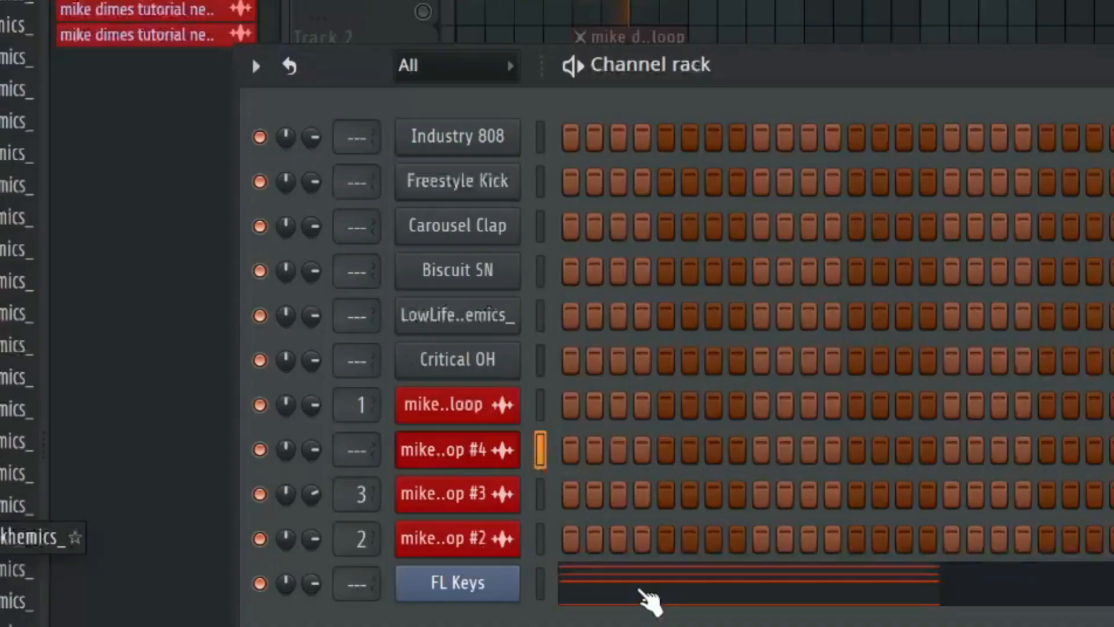
left_click(650, 601)
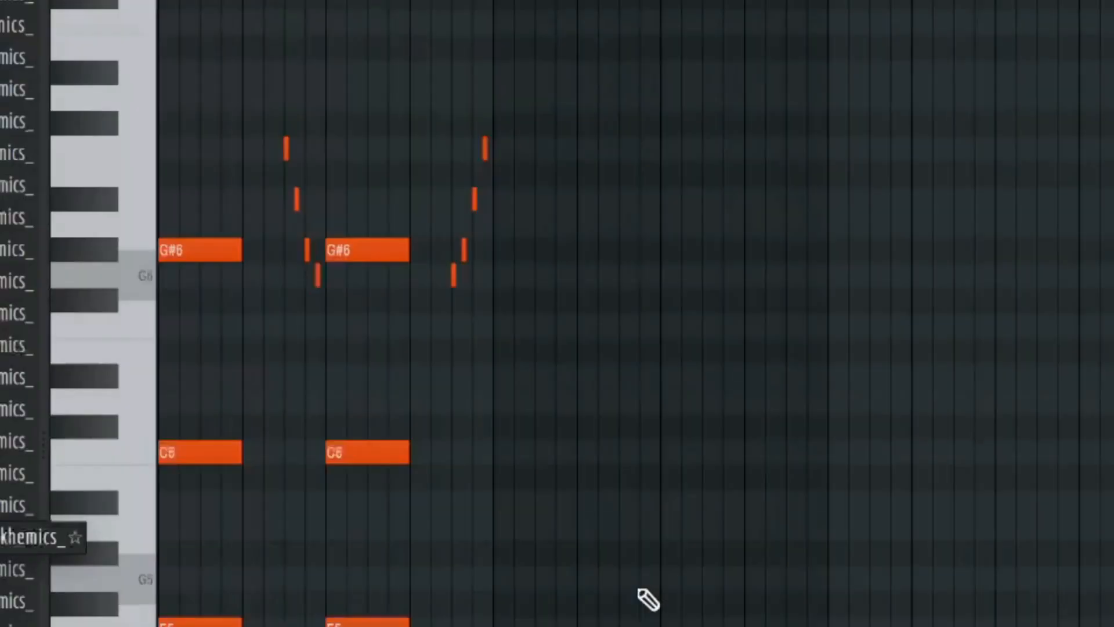
scroll(585, 418, "down", 1)
scroll(585, 418, "down", 4)
scroll(586, 418, "up", 4)
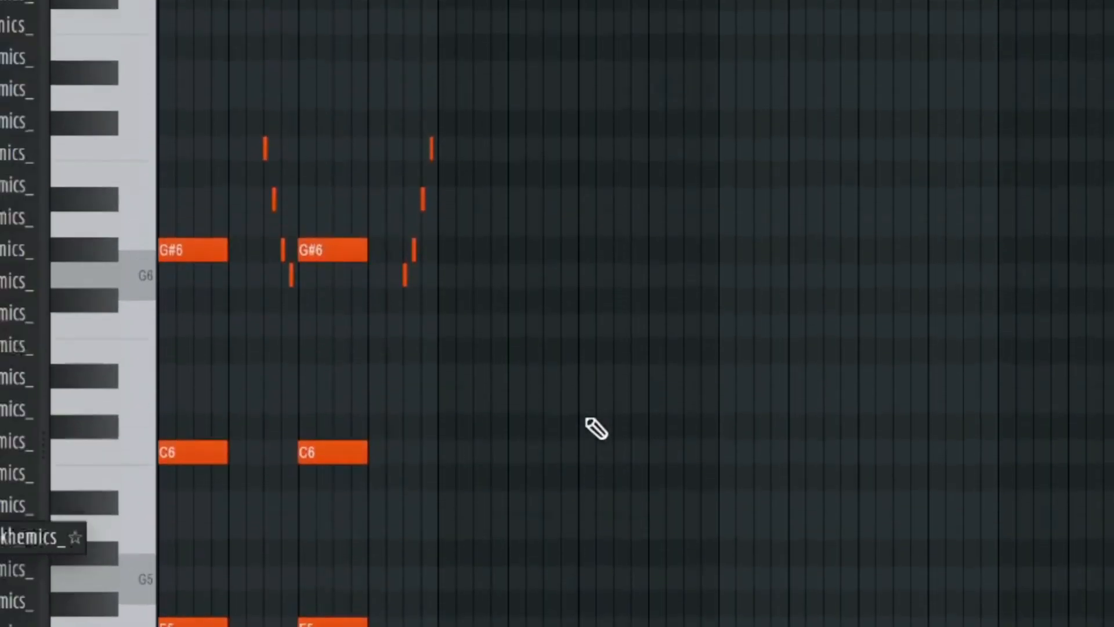
scroll(585, 418, "down", 1)
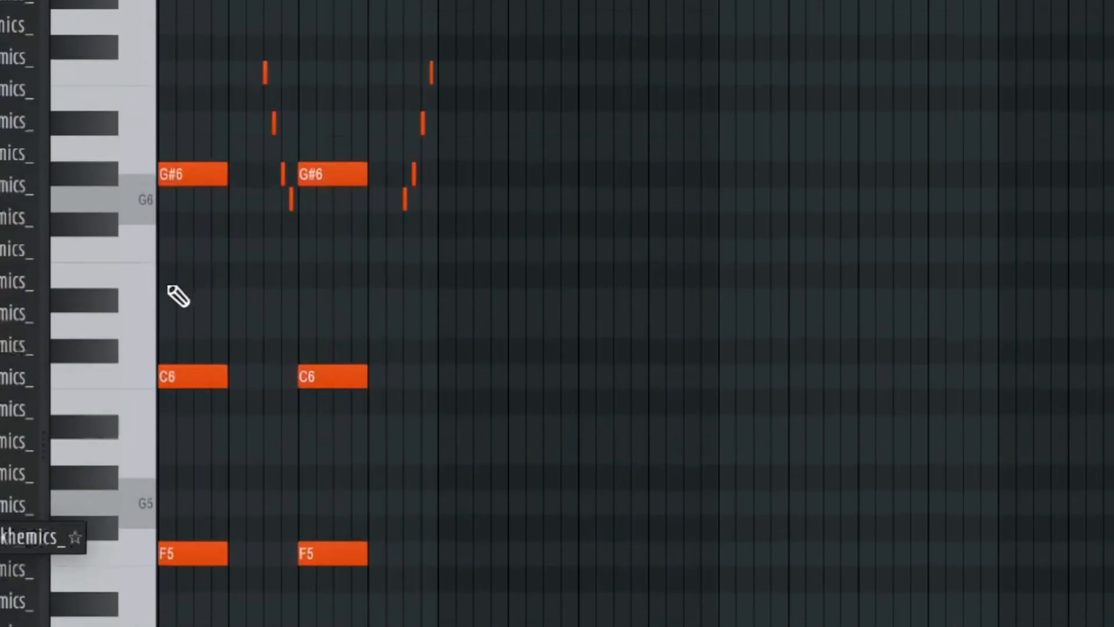
scroll(178, 297, "up", 3)
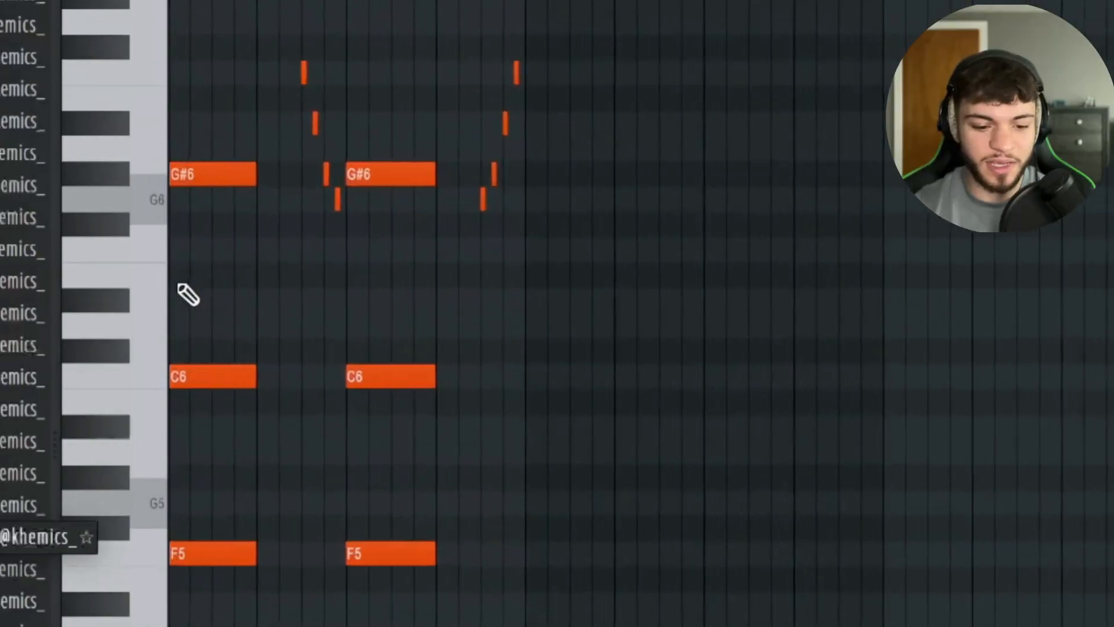
Step: Move both G#6 chord notes down one octave to G#5 and play the pattern
left_click_drag(197, 154, 199, 238)
left_click_drag(452, 155, 455, 235)
key("ctrl+Down")
key("space")
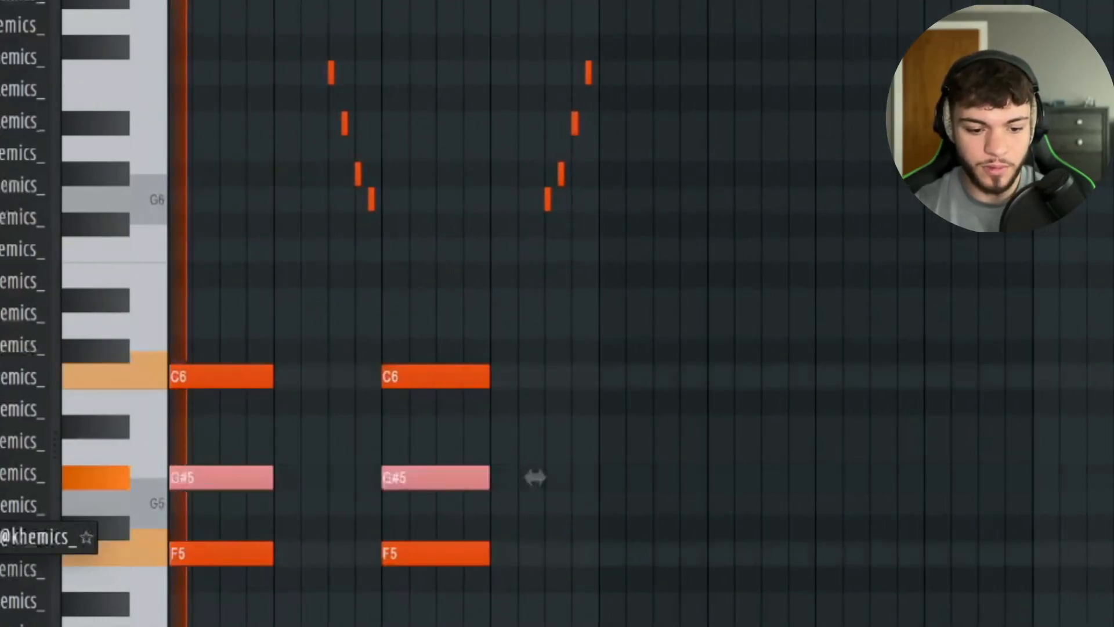
key("space")
Step: Try the first F5 note two octaves lower, return it to F5 and deselect it
scroll(279, 348, "down", 5)
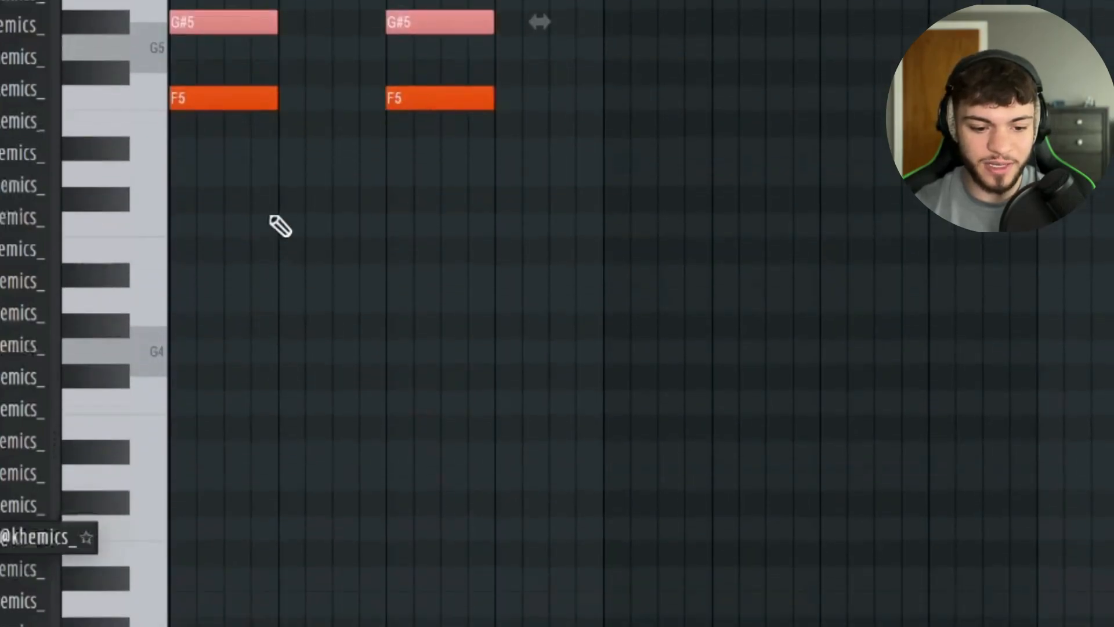
scroll(270, 216, "down", 4)
scroll(270, 217, "up", 5)
left_click_drag(206, 137, 205, 235)
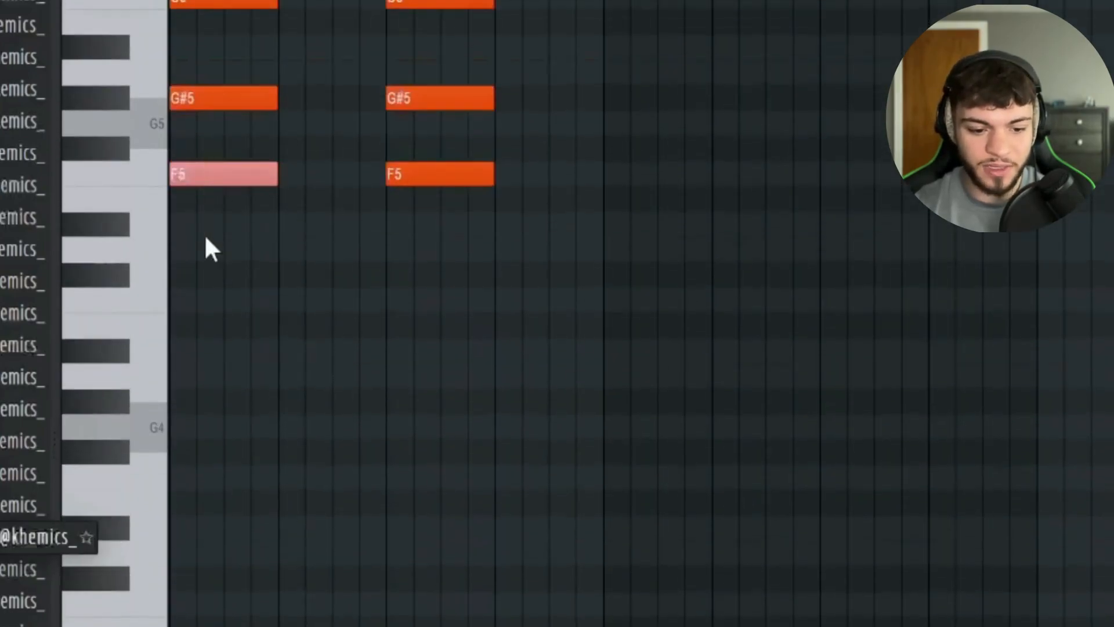
key("ctrl+Down")
key("ctrl+Down")
scroll(199, 176, "down", 3)
key("ctrl+Up")
key("ctrl+Up")
scroll(199, 176, "up", 9)
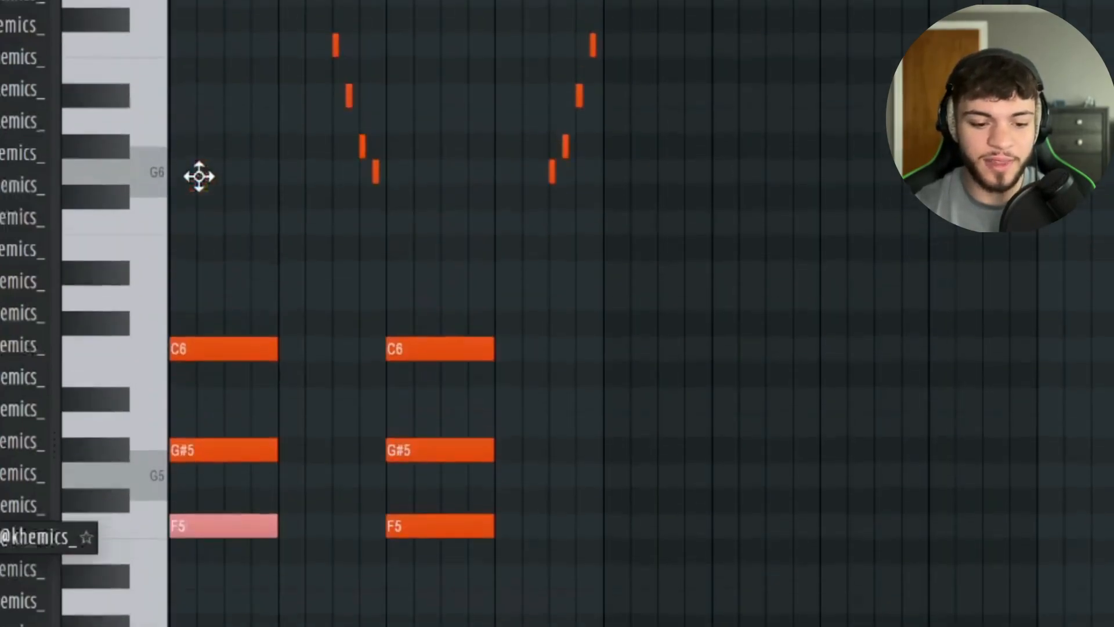
left_click(273, 233)
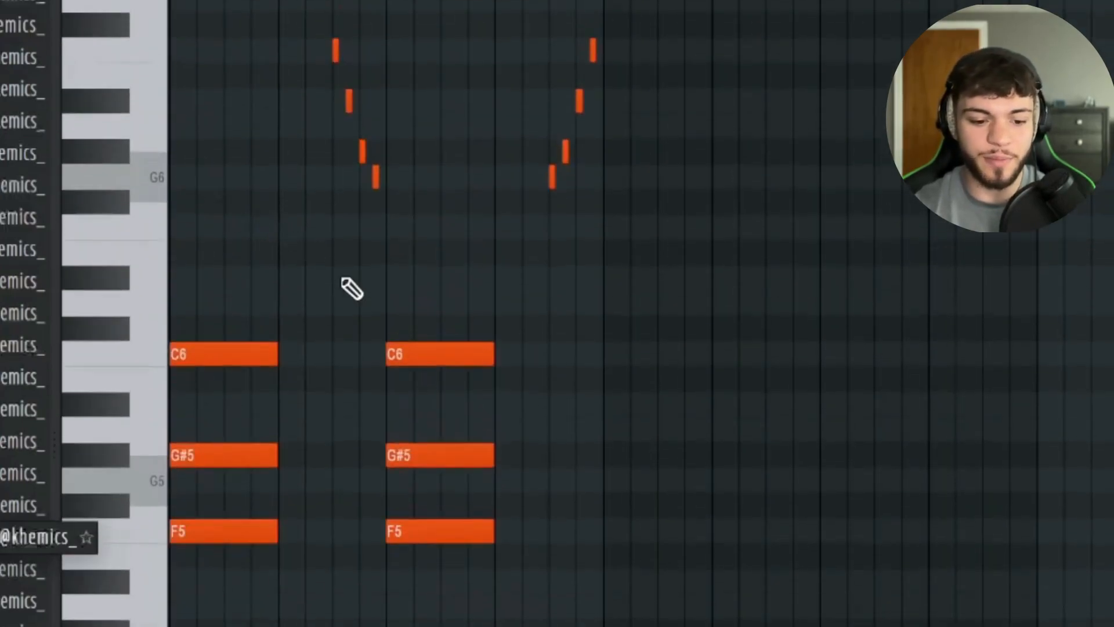
Step: Raise both G#5 chord notes one octave to G#6
left_click_drag(197, 337, 545, 345)
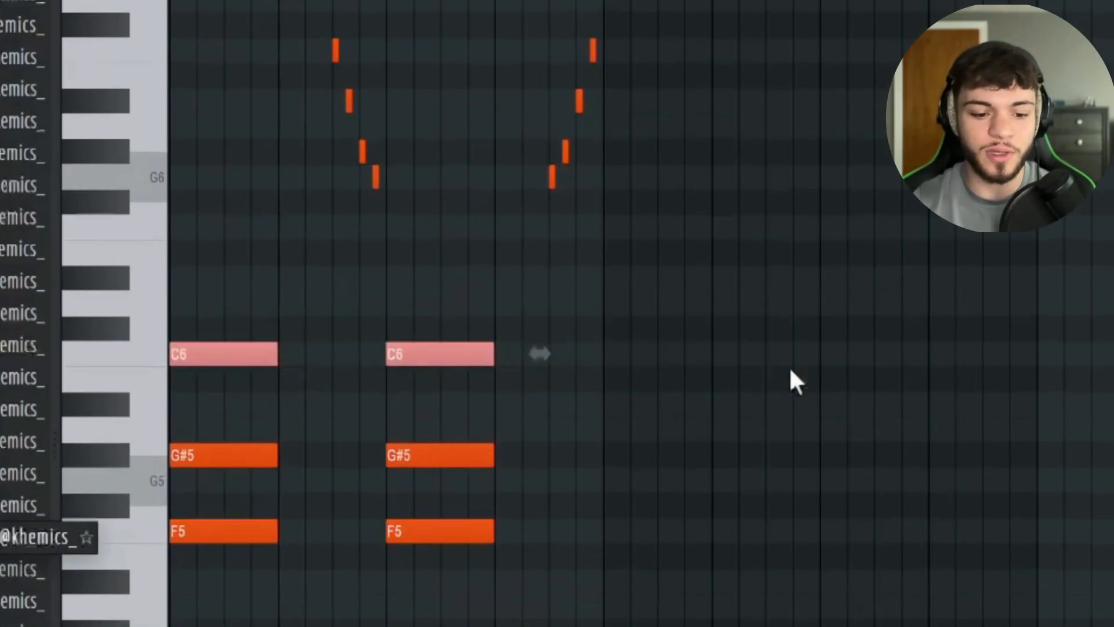
left_click(791, 378)
left_click(195, 458, "ctrl")
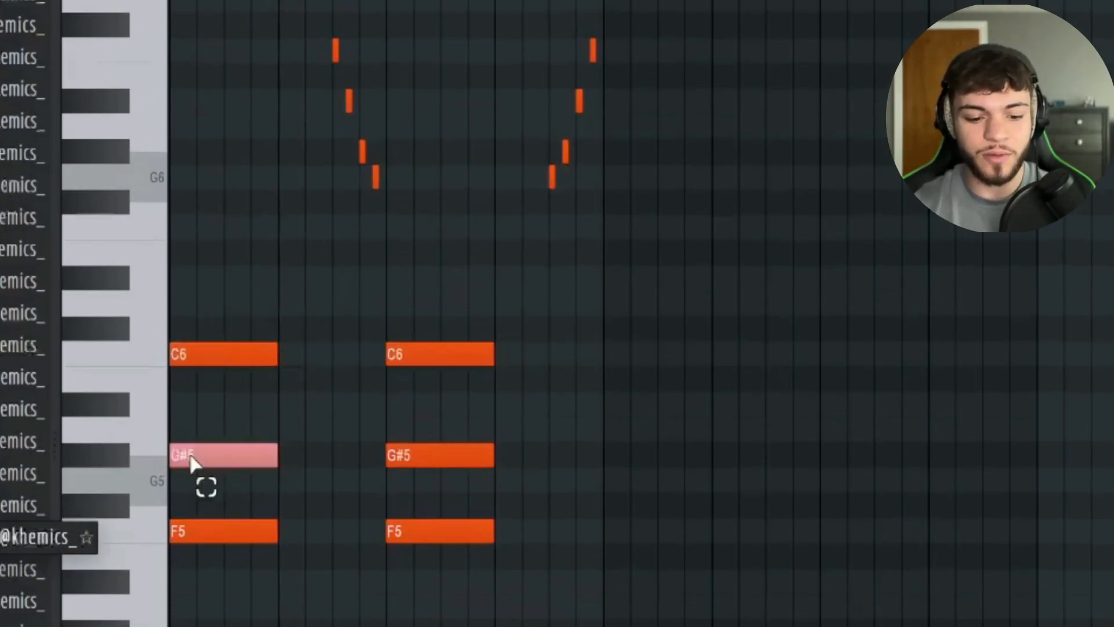
left_click_drag(194, 458, 1066, 464)
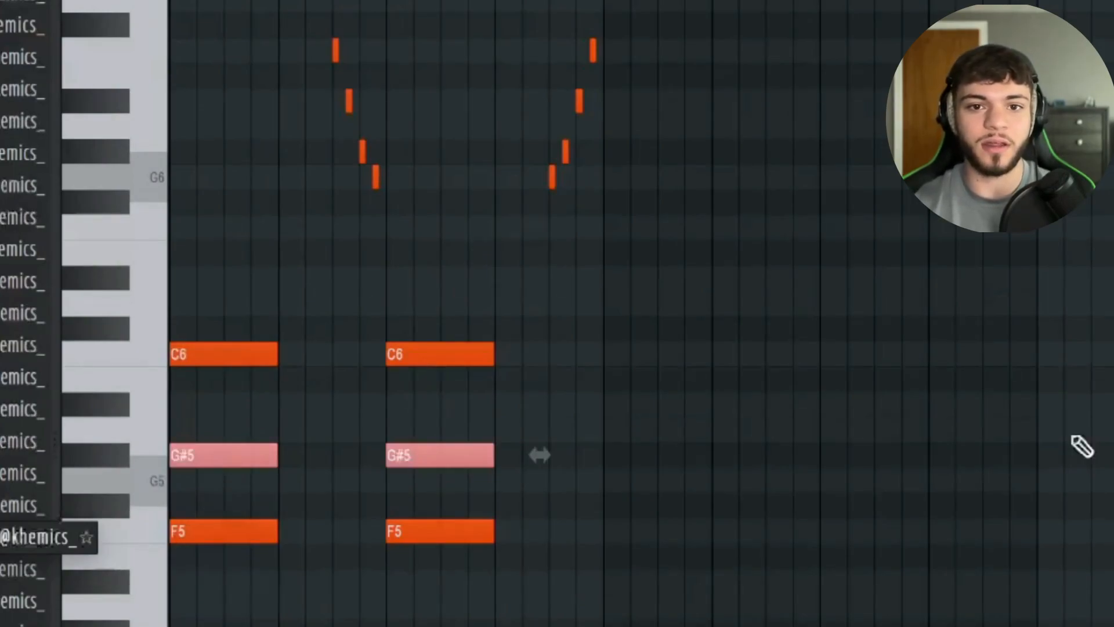
key("ctrl+Up")
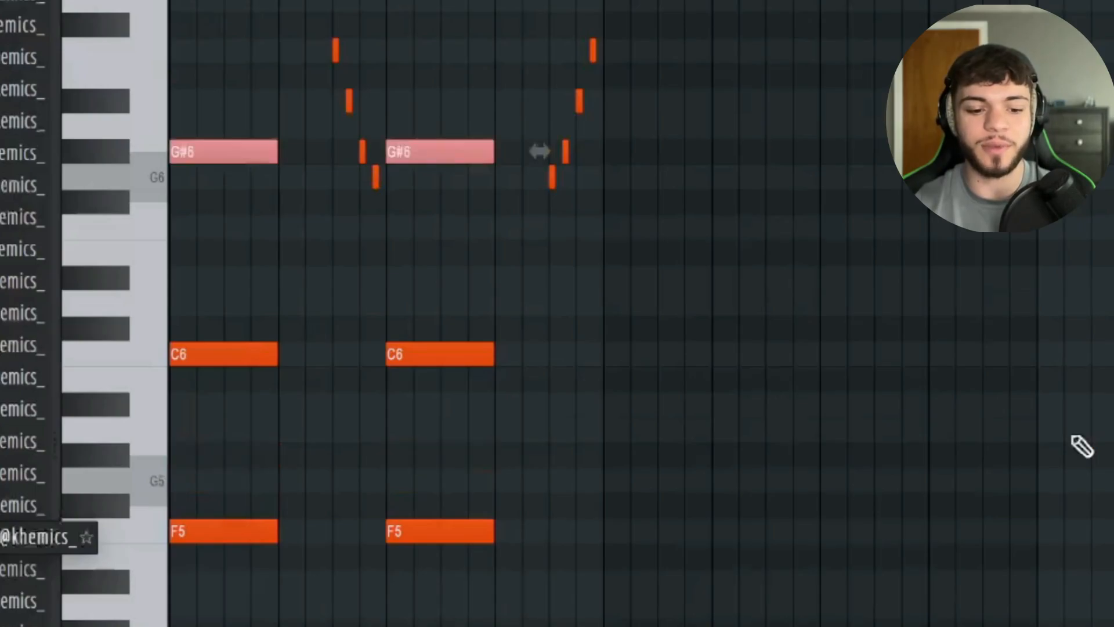
Step: Play the pattern around the four descending melody notes before bar 3 and clear the note selection
scroll(1082, 447, "up", 2)
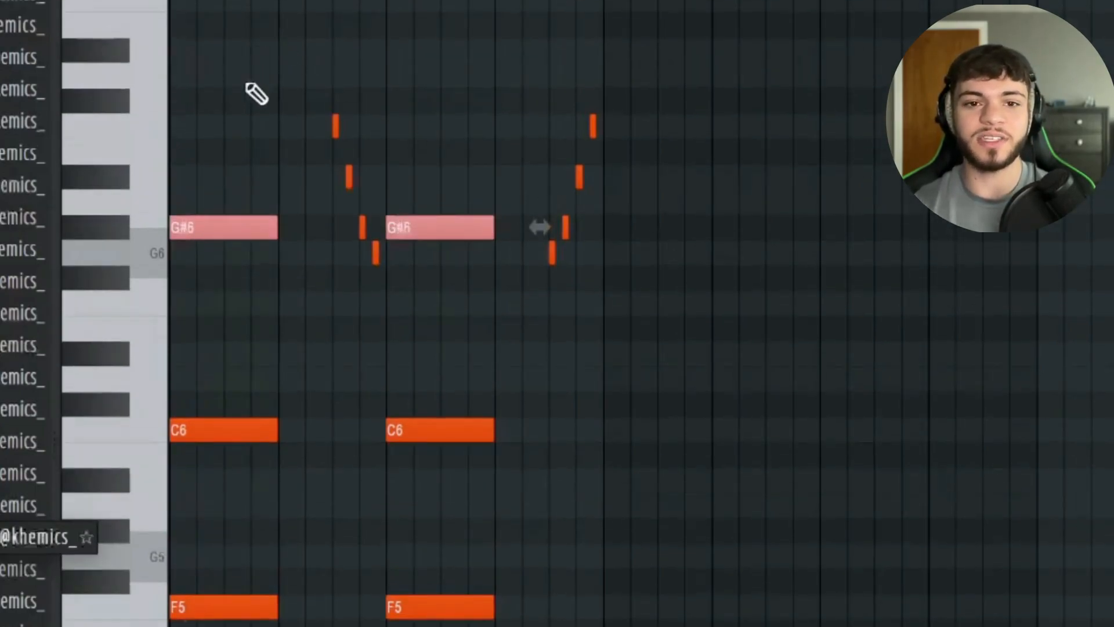
scroll(257, 94, "up", 5)
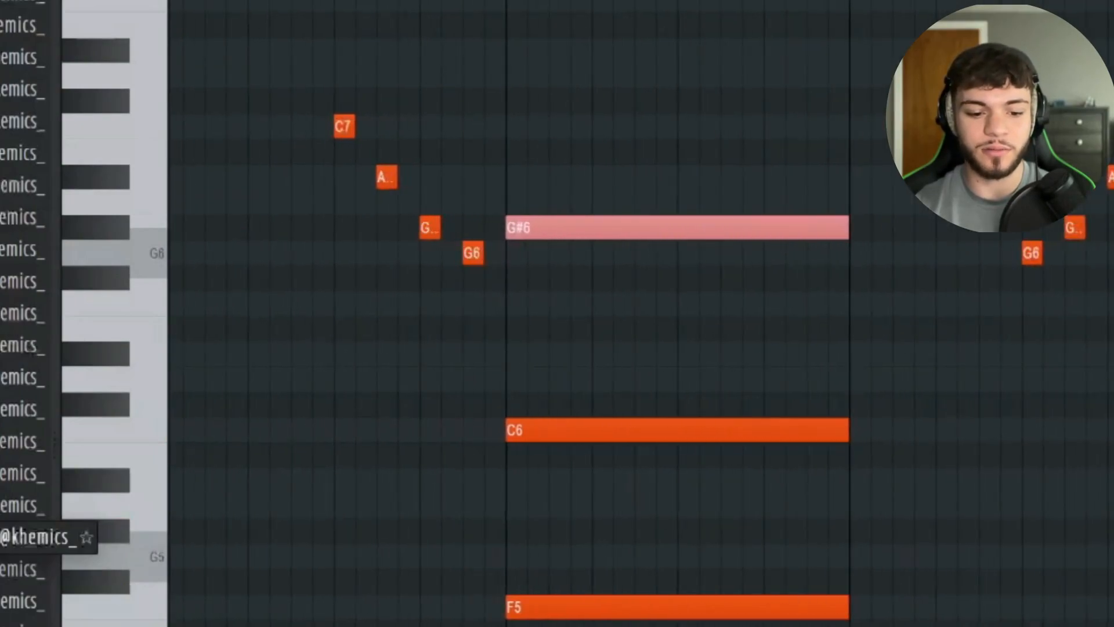
key("space")
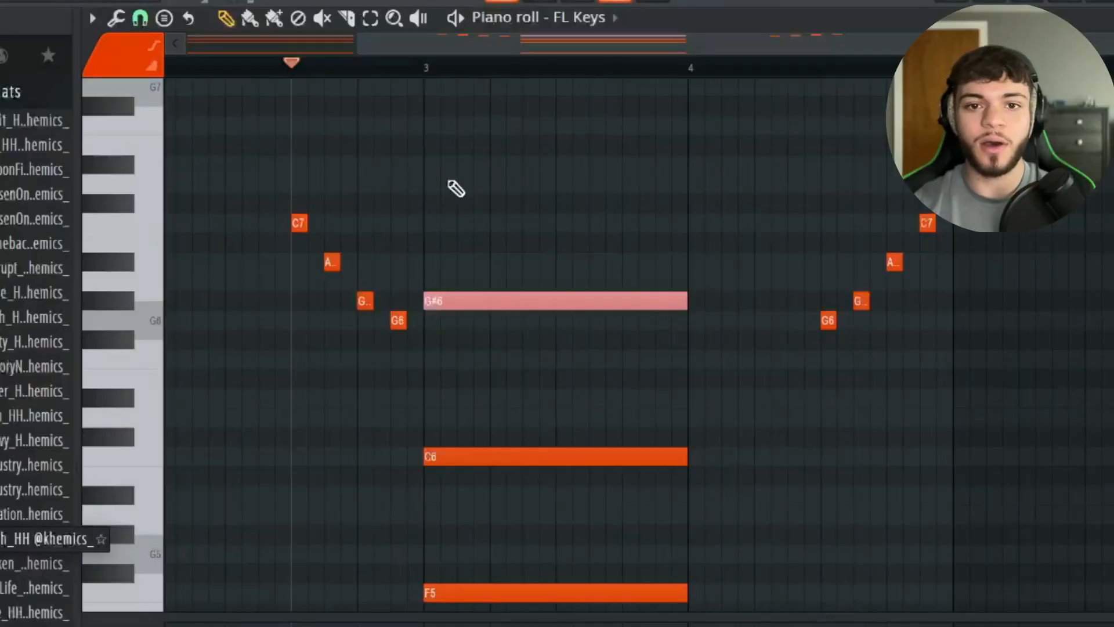
left_click(526, 152, "ctrl")
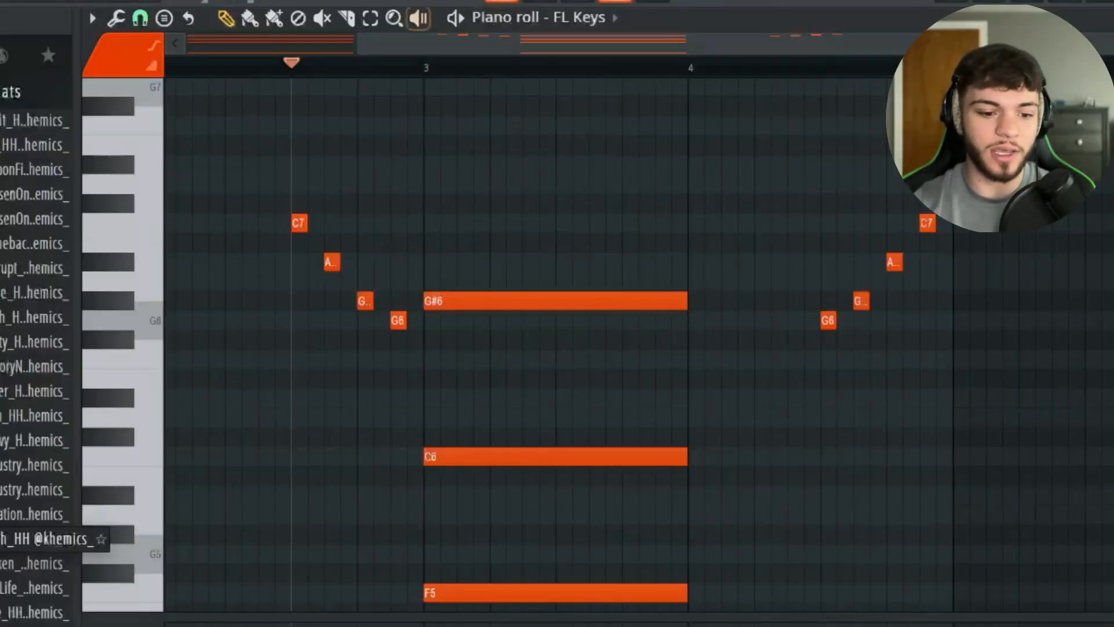
Step: Set the piano roll's scale highlighting root note to F for the Minor Natural (Aeolian) scale
left_click(92, 18)
mouse_move(160, 132)
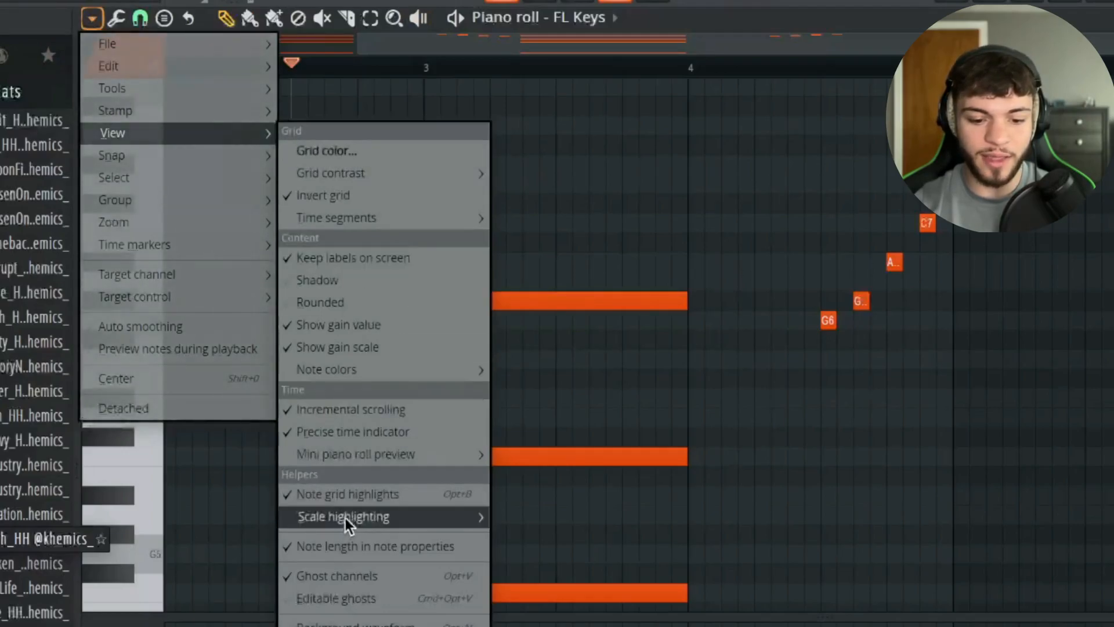
mouse_move(358, 519)
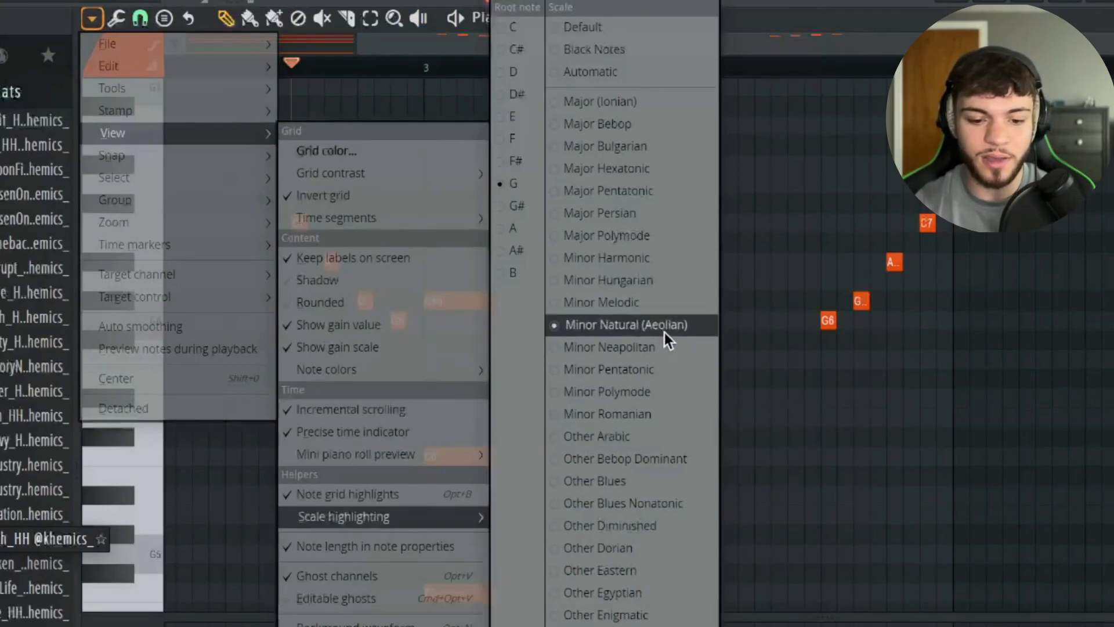
left_click(524, 145)
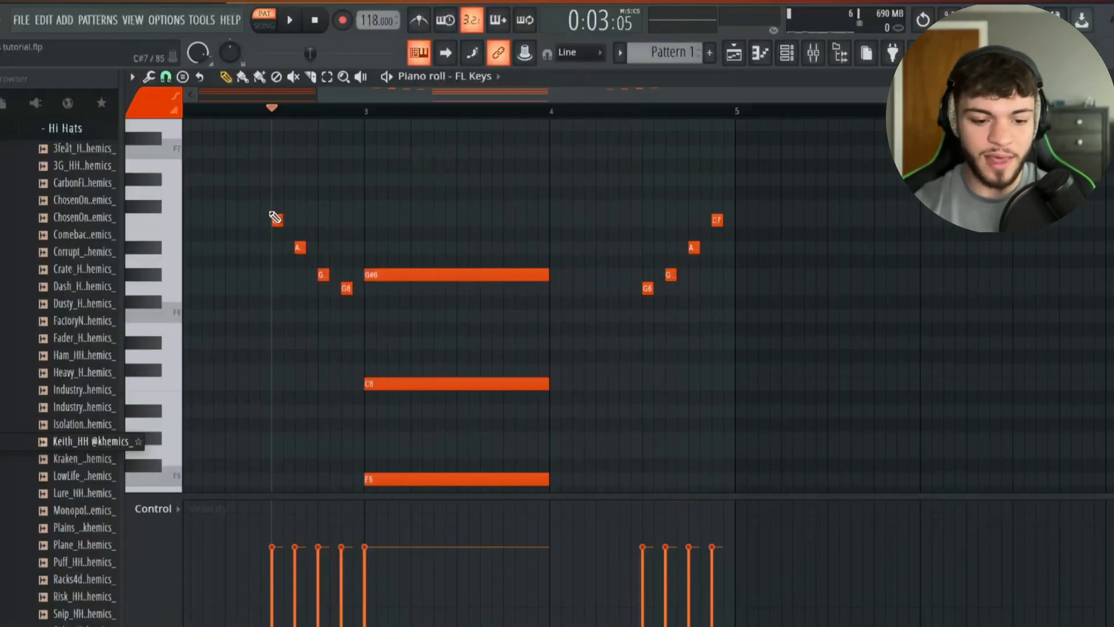
Step: Play back the four selected ascending notes at the end of bar 4 and try the Flip tool on them
scroll(274, 216, "up", 2)
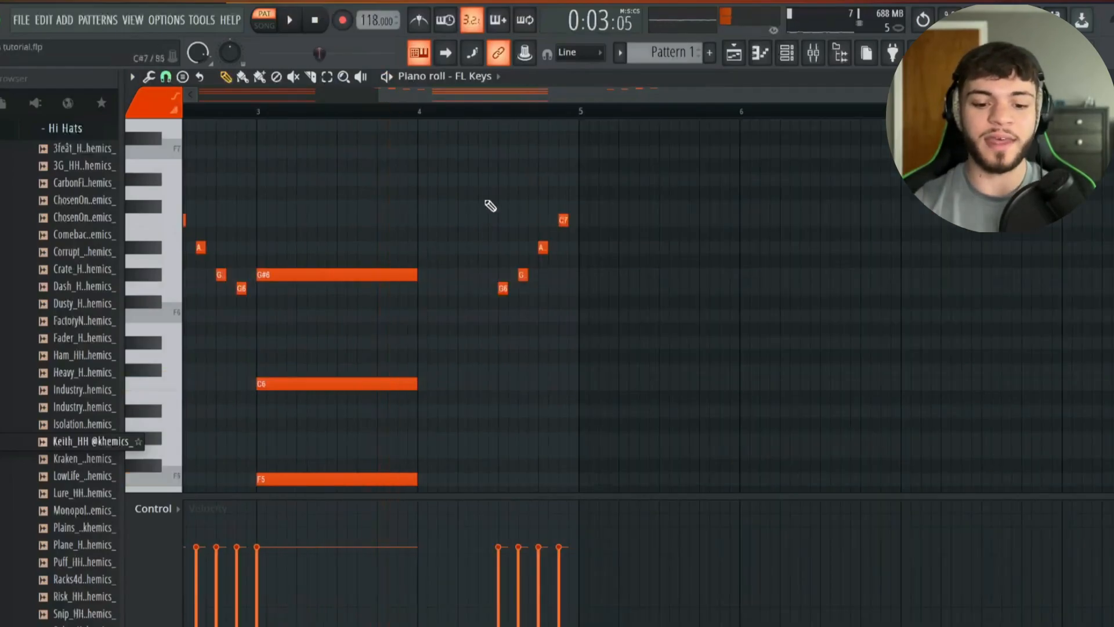
left_click_drag(487, 203, 676, 345)
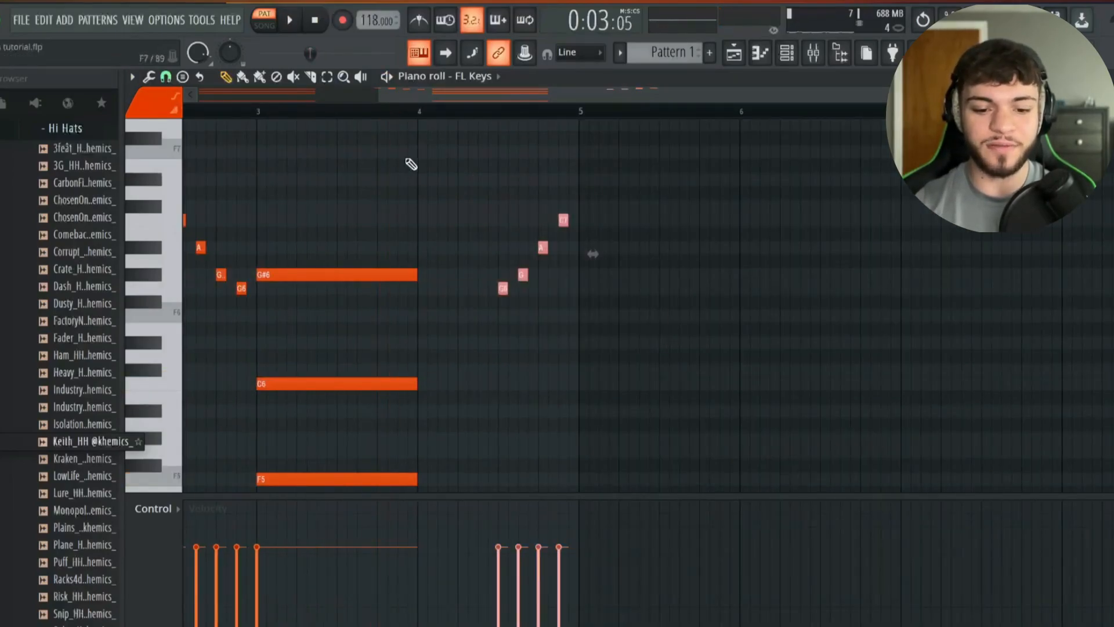
key("space")
key("space")
scroll(637, 273, "down", 2)
scroll(641, 278, "down", 1)
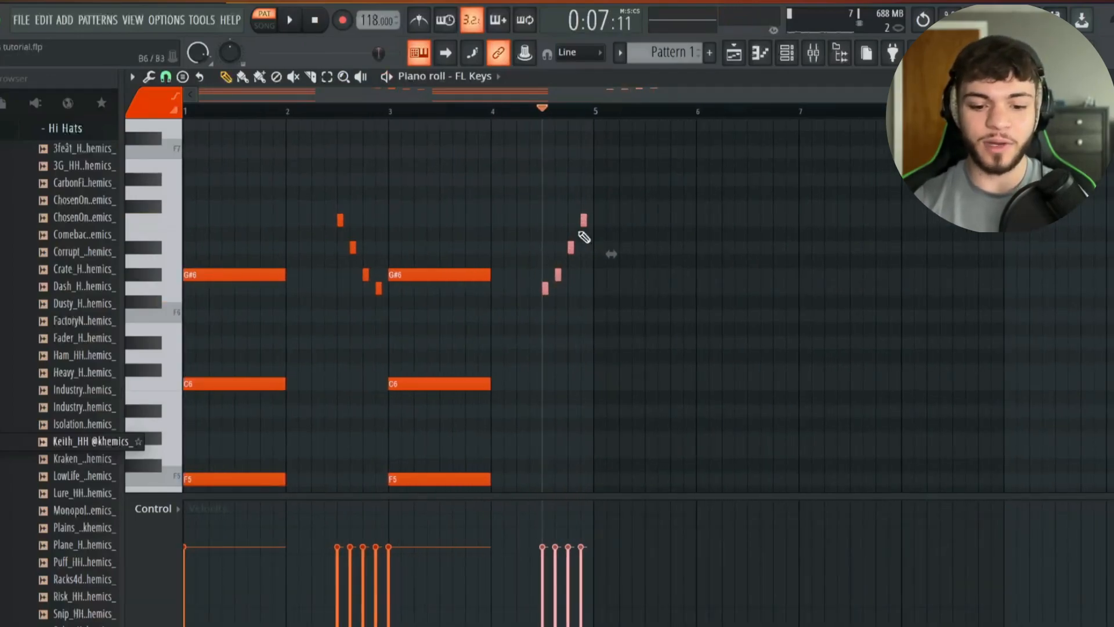
scroll(560, 224, "up", 2)
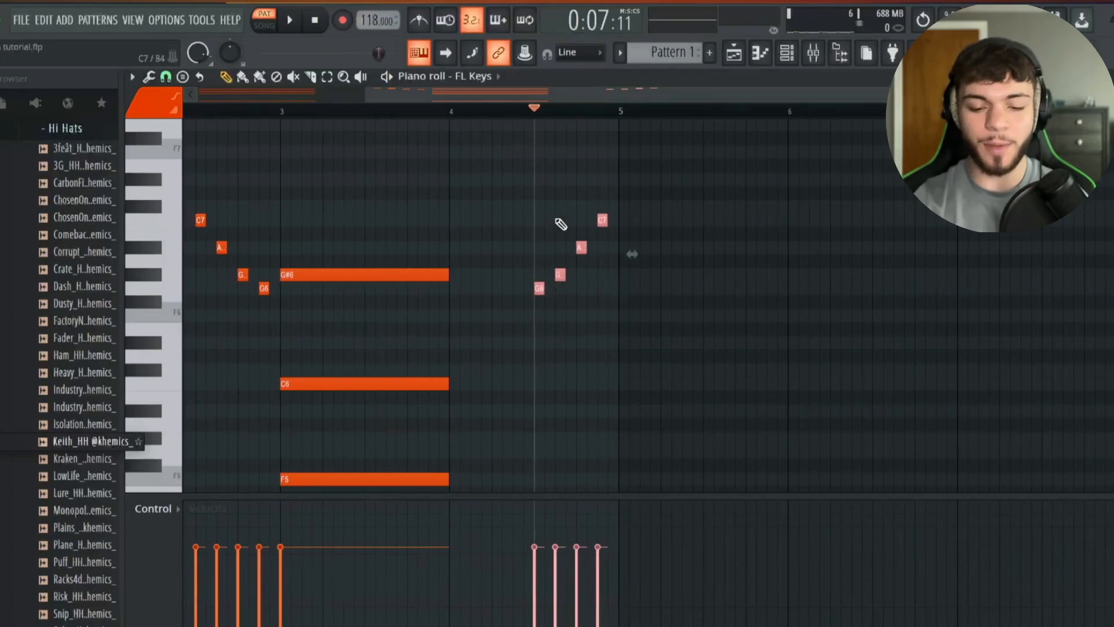
key("alt+y")
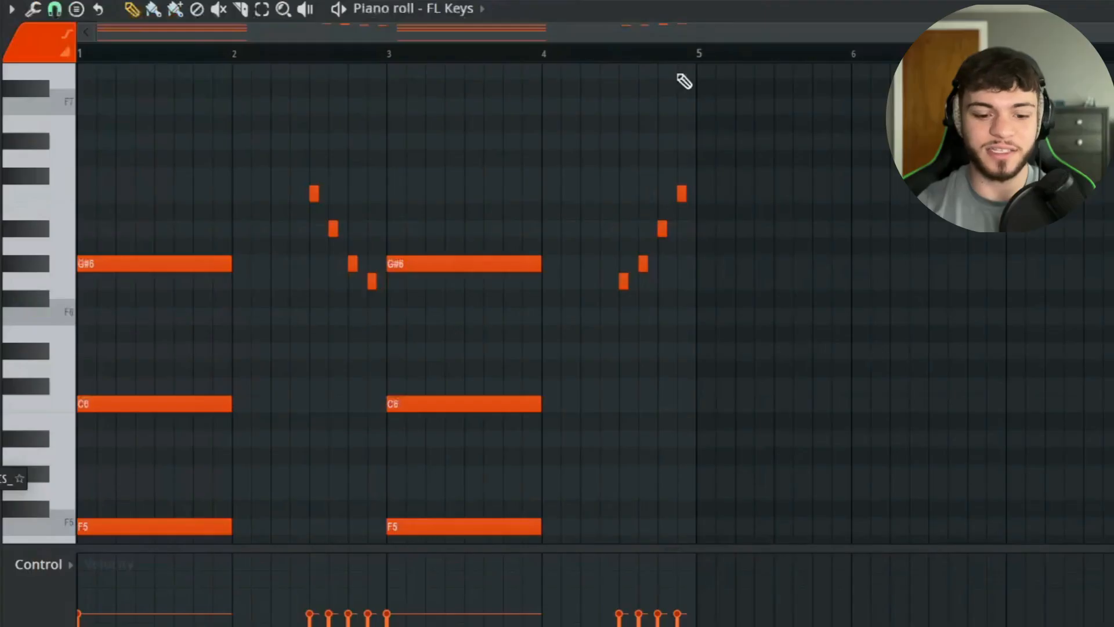
Step: Select the two chords and both four-note melody runs in turn, and try deleting the selection
scroll(678, 75, "down", 2)
left_click_drag(109, 209, 102, 543)
left_click_drag(387, 174, 390, 443)
left_click_drag(249, 82, 314, 218)
left_click_drag(469, 87, 552, 204)
key("Delete")
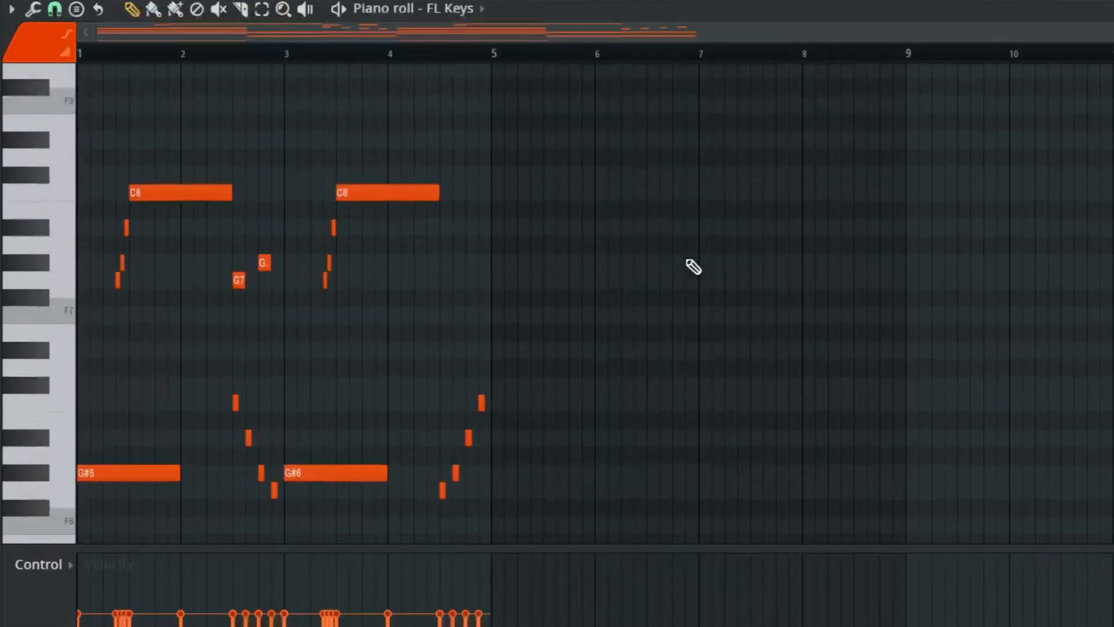
Step: Examine the high melody around C8 and the lower G and G# notes, and play the pattern
scroll(694, 267, "down", 7)
scroll(694, 267, "down", 1)
scroll(694, 267, "up", 8)
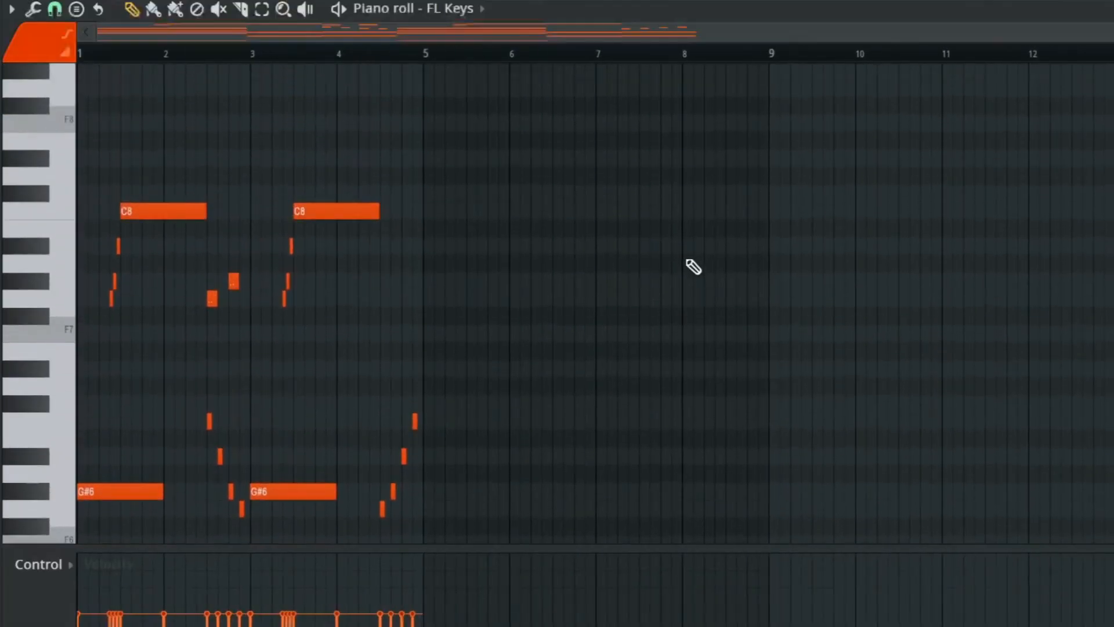
scroll(694, 267, "down", 6)
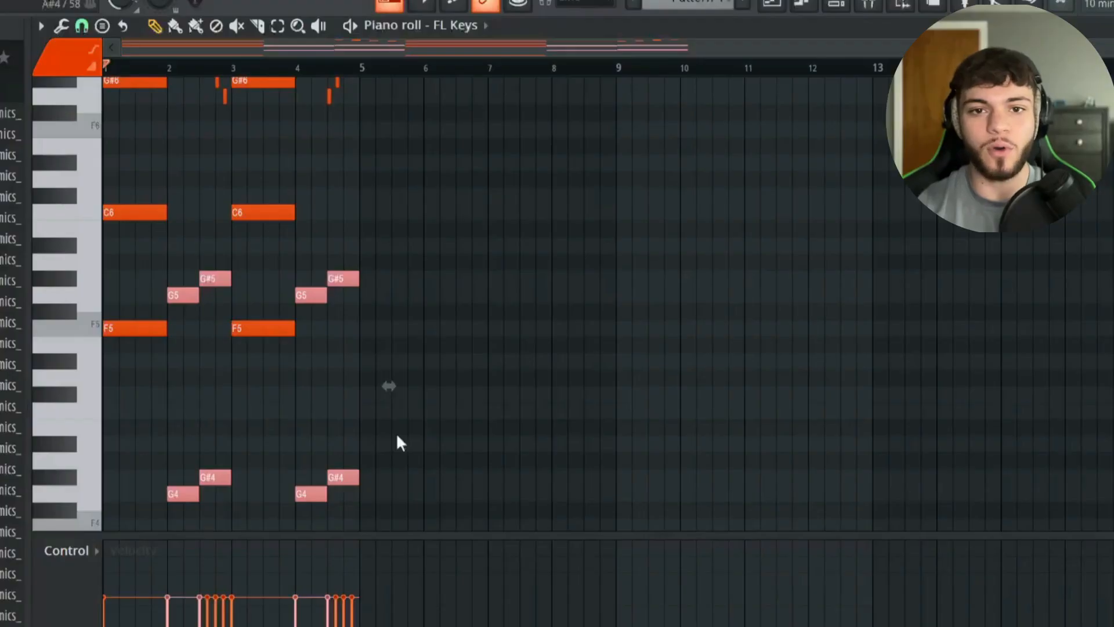
scroll(397, 436, "down", 2, "ctrl")
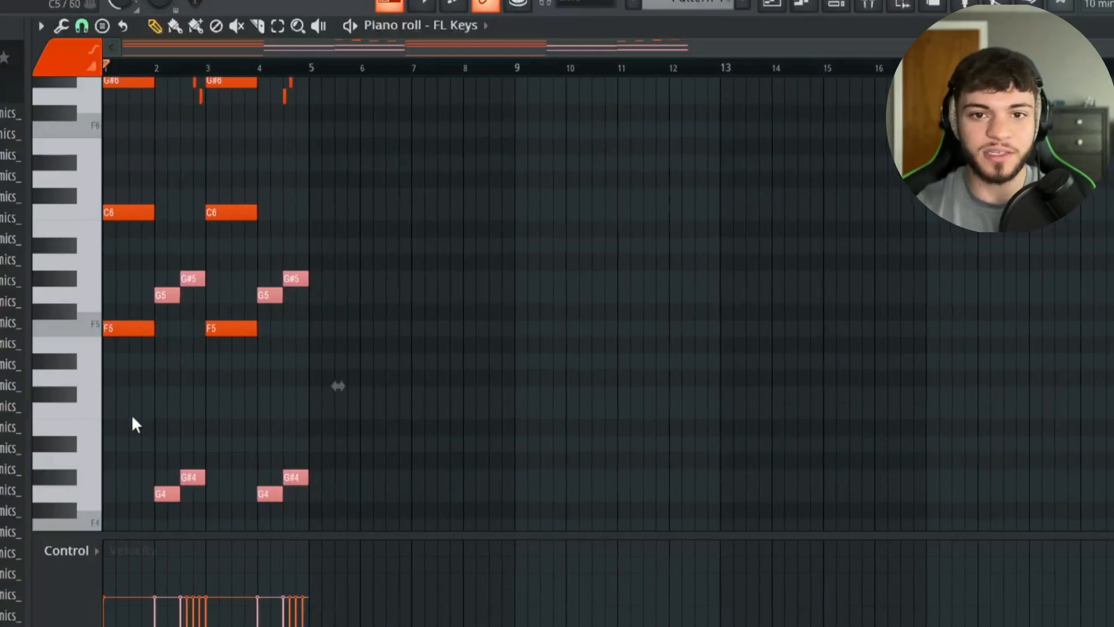
scroll(132, 415, "up", 1, "ctrl")
key("space")
scroll(132, 417, "up", 1, "ctrl")
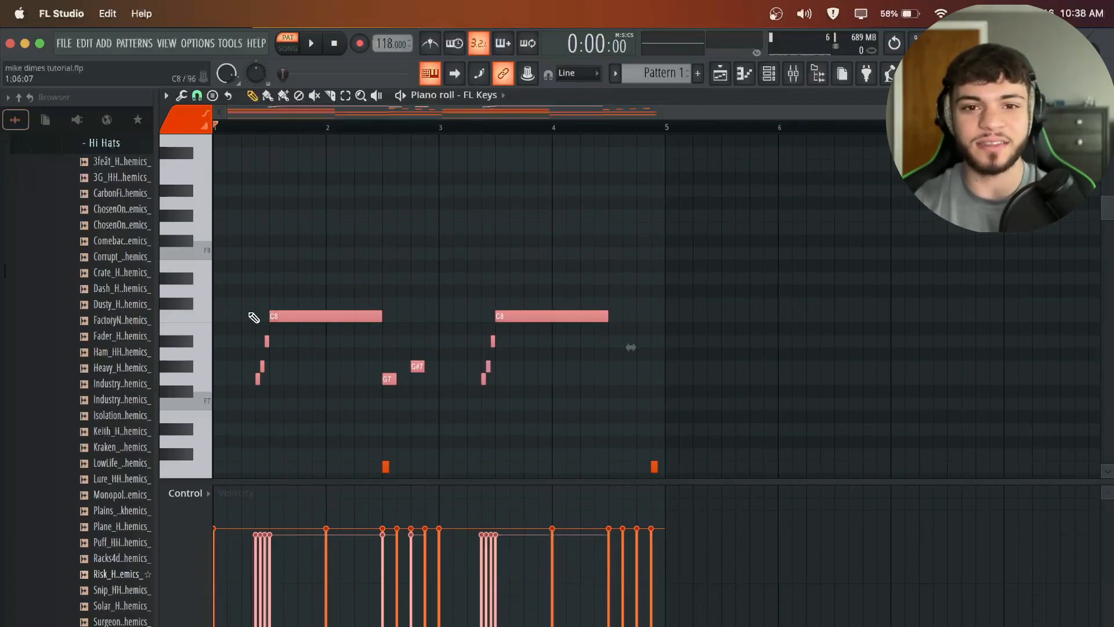
key("space")
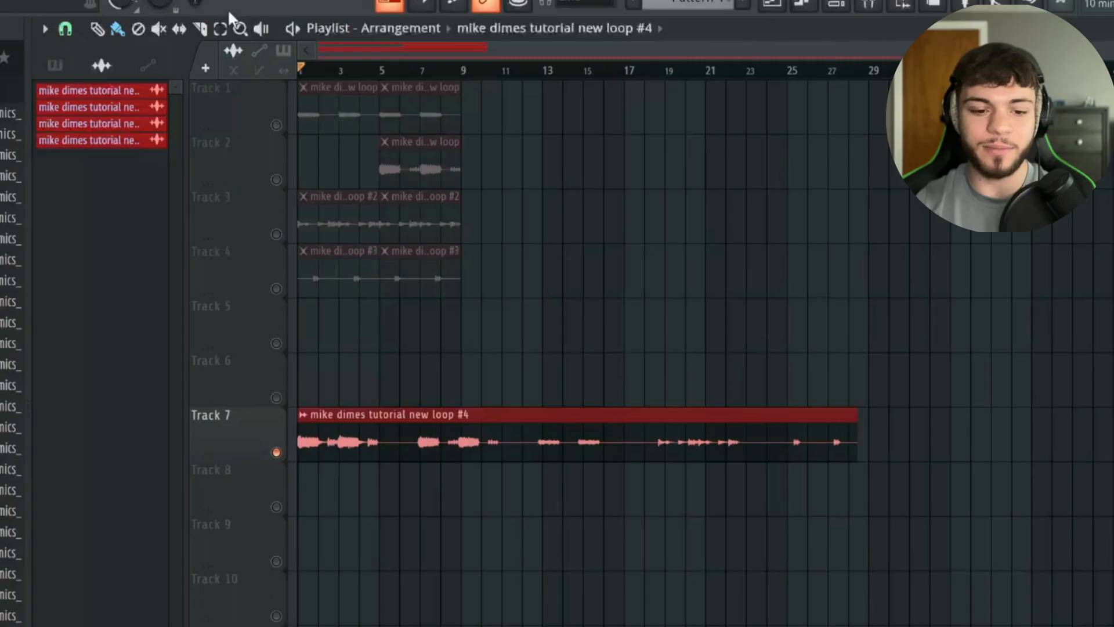
Step: Delete the "mike dimes tutorial new loop #4" clip from Track 7 and open the first loop clip on Track 1
right_click(348, 443)
double_click(313, 90)
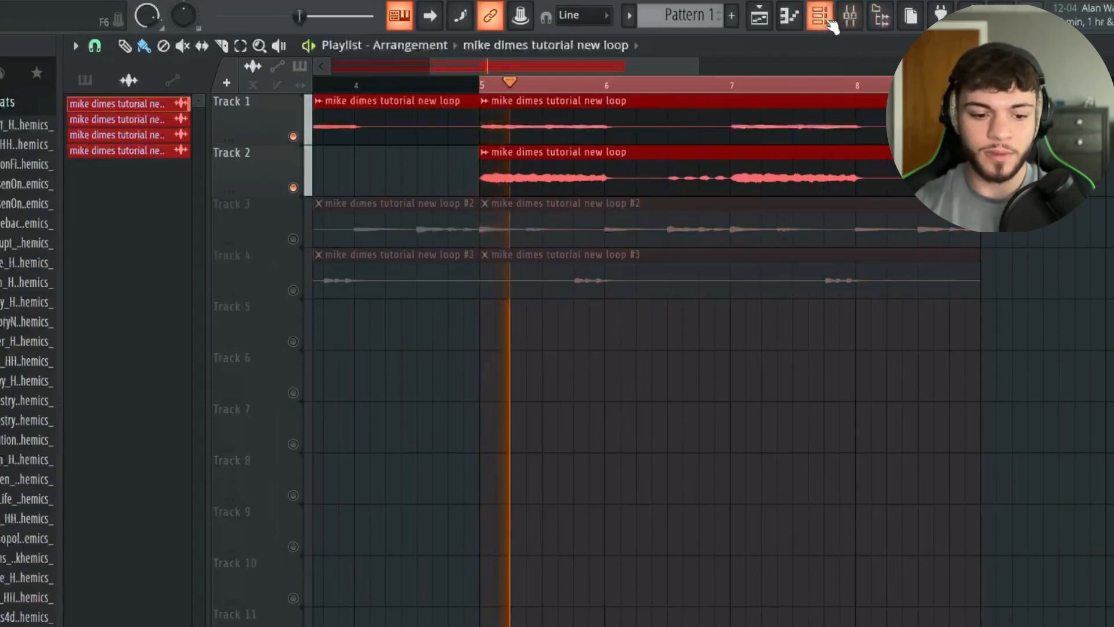
Step: Open the mixer and inspect the Fruity parametric EQ 2 on Insert 1, closing it again
left_click(850, 16)
left_click(1082, 101)
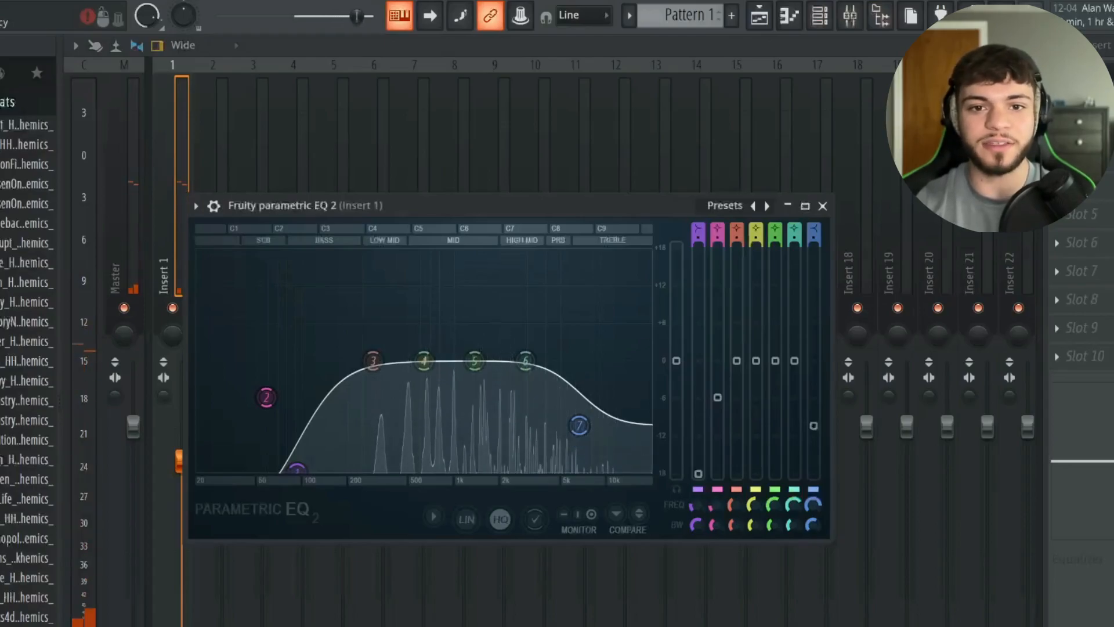
left_click(1082, 100)
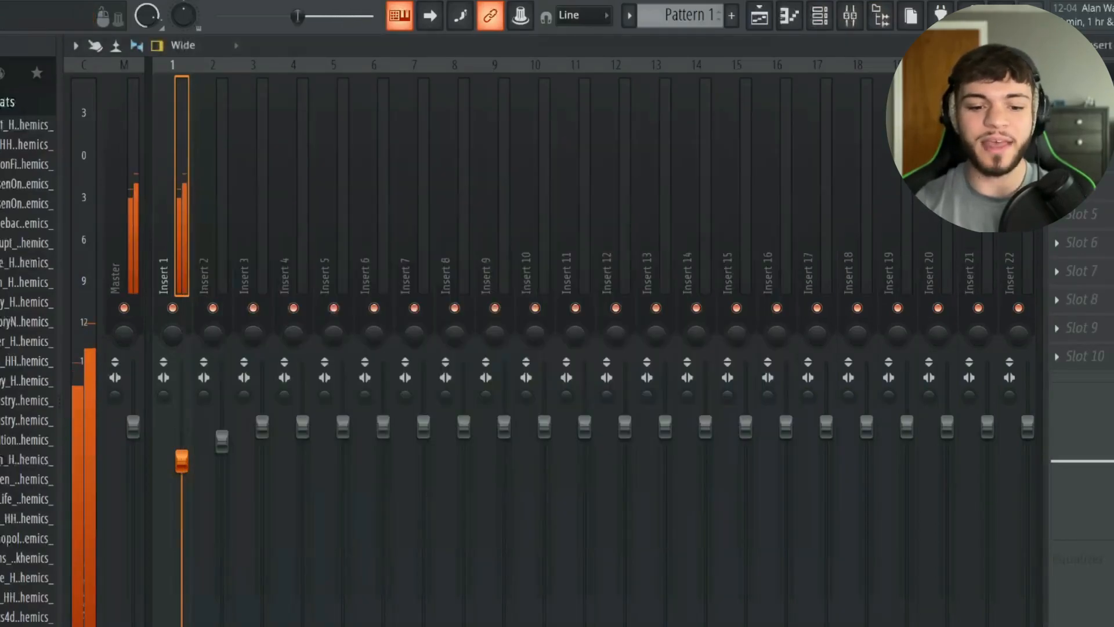
Step: Inspect the Fruity Stereo Shaper on Insert 1
left_click(1083, 129)
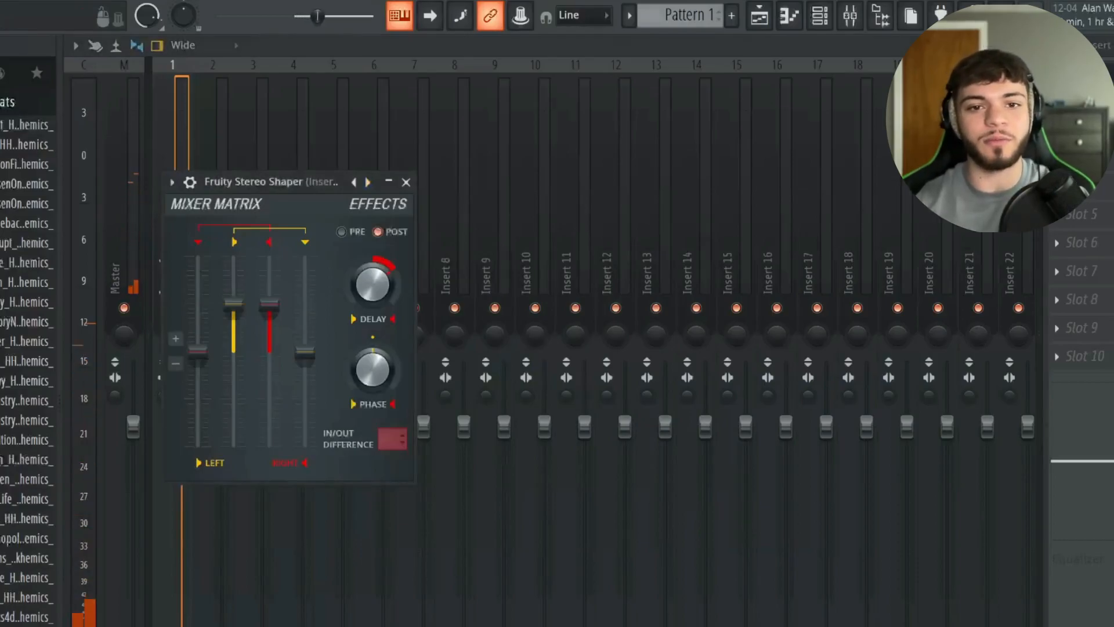
left_click(219, 511)
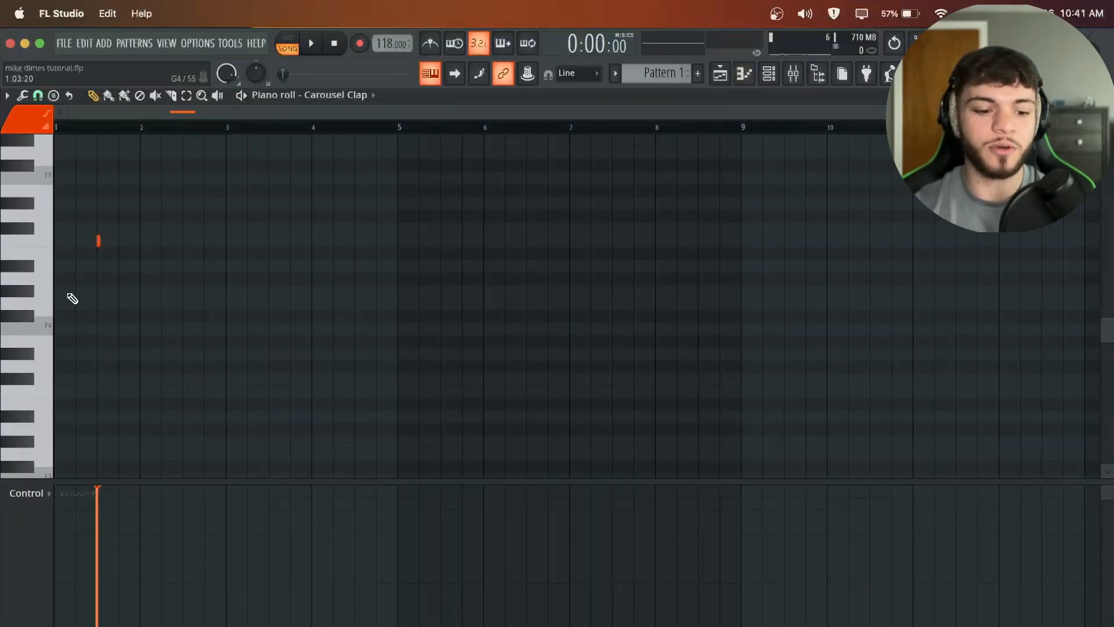
Step: Set the snap to Step and repeat the Carousel Clap C5 hit once per bar on beat 3 through bar 8
scroll(72, 298, "up", 2)
left_click(37, 95)
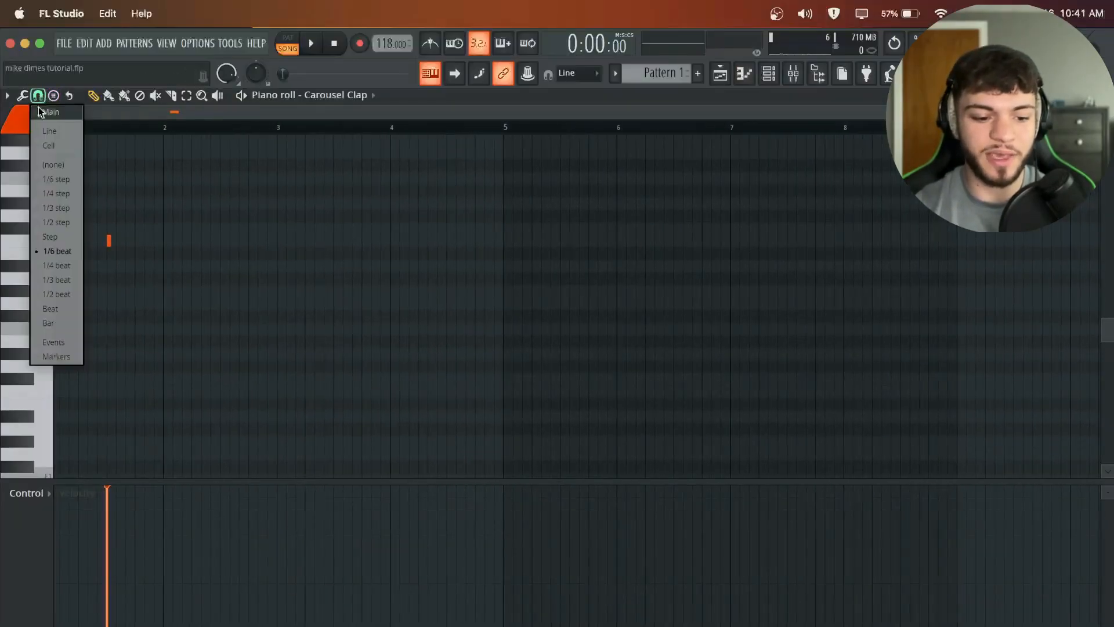
left_click(51, 237)
key("space")
left_click_drag(112, 243, 221, 278)
key("super+b")
key("super+b")
key("super+b")
key("super+b")
key("super+b")
key("super+b")
key("super+b")
key("super+b")
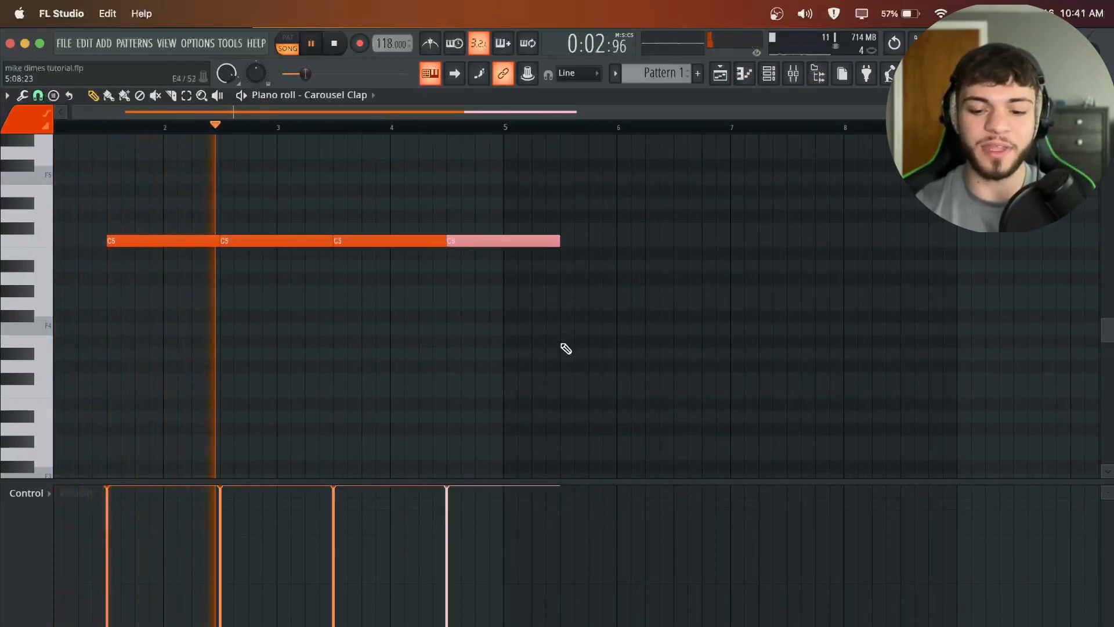
key("Delete")
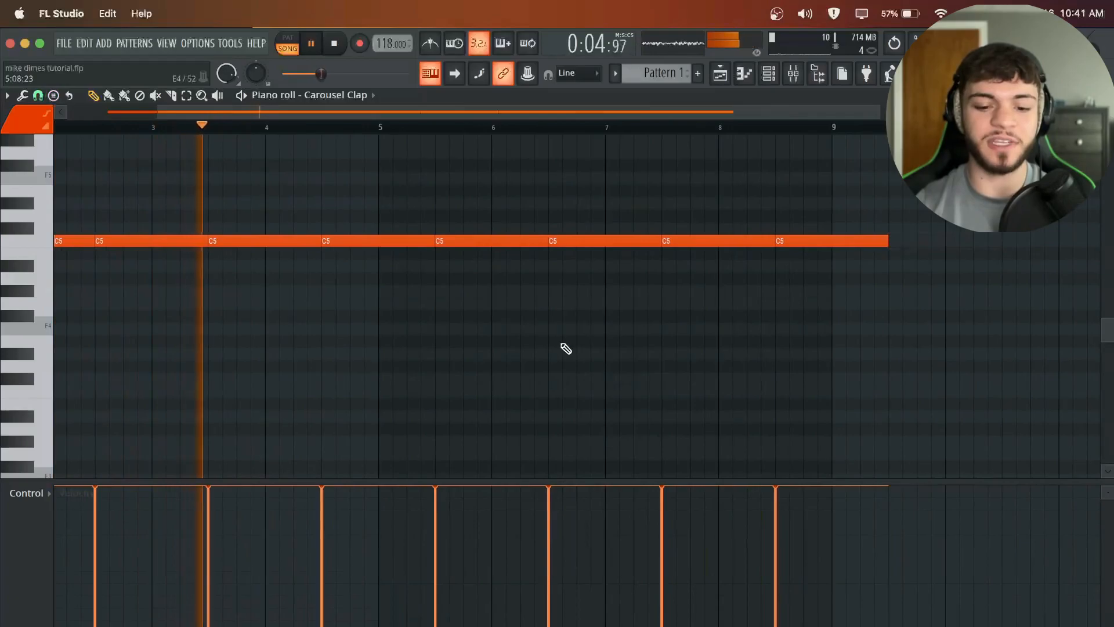
key("shift+d")
scroll(570, 341, "down", 3)
Step: Paste the clap pattern into the Biscuit SN channel and open its sampler settings
left_click(769, 75)
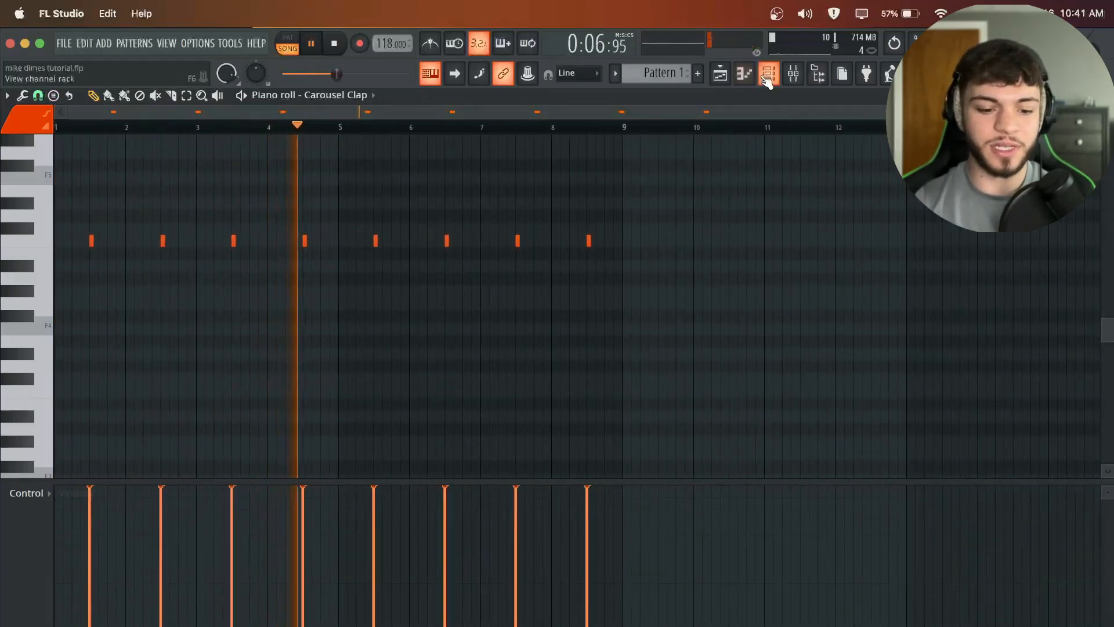
left_click(240, 299)
key("super+v")
left_click(216, 300)
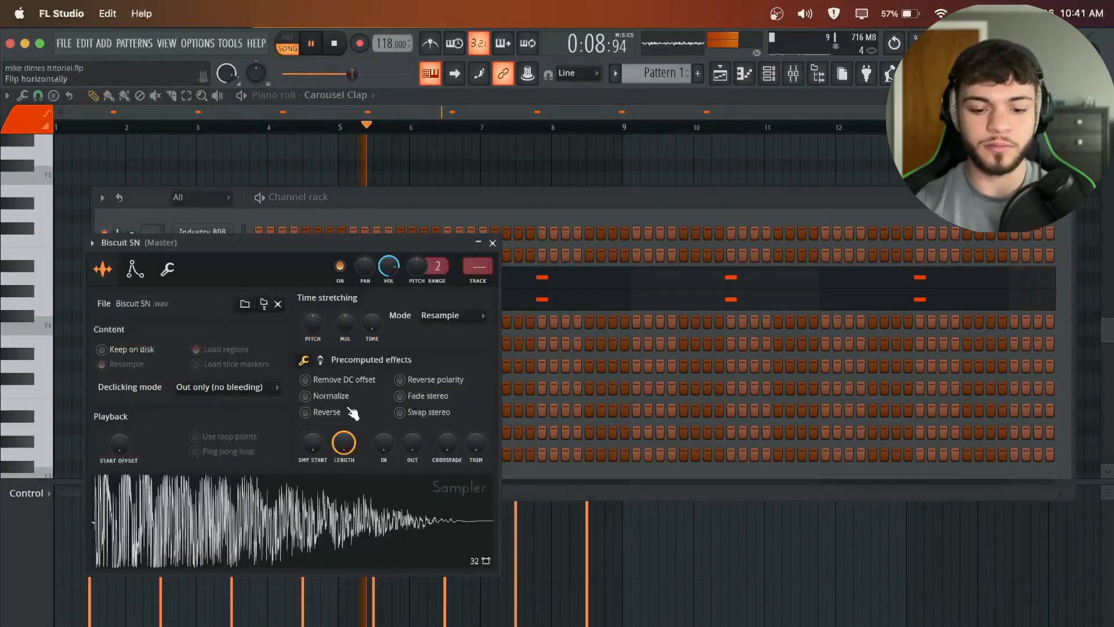
Step: Add an extra C5 snare hit on the third step of bar 8 in the Biscuit SN piano roll
left_click(592, 297)
scroll(555, 249, "up", 3)
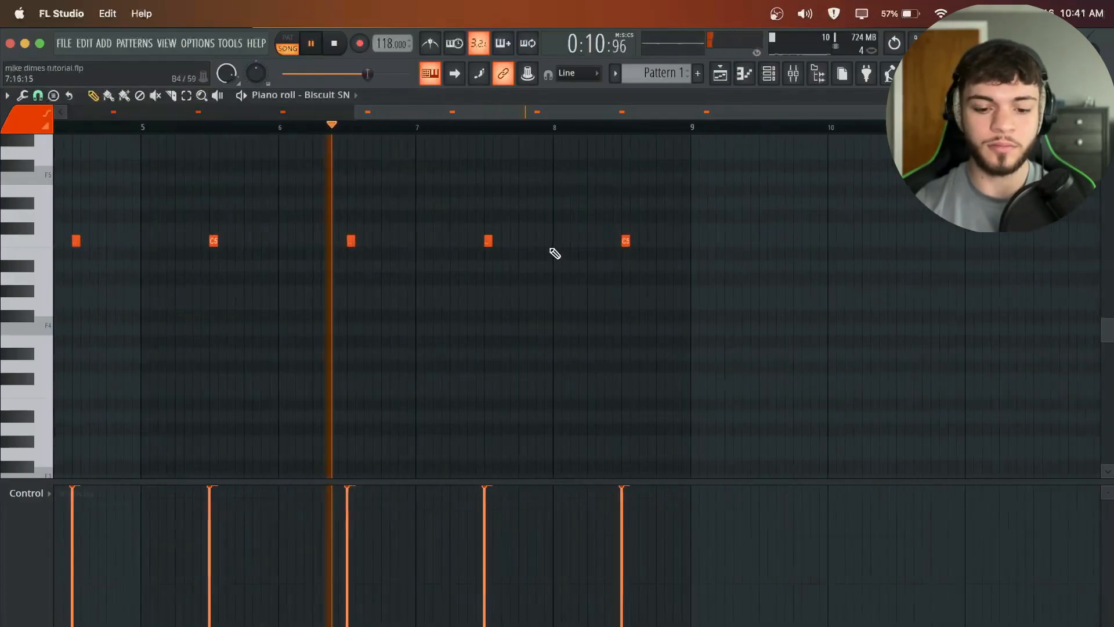
left_click(518, 242)
left_click_drag(518, 242, 579, 250)
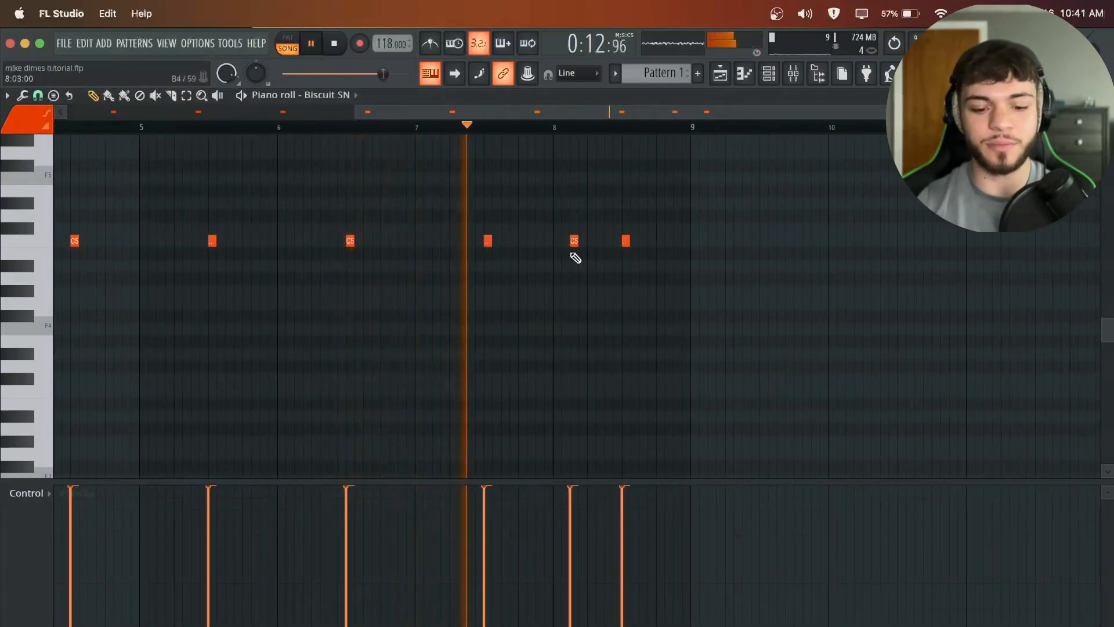
scroll(575, 256, "down", 3)
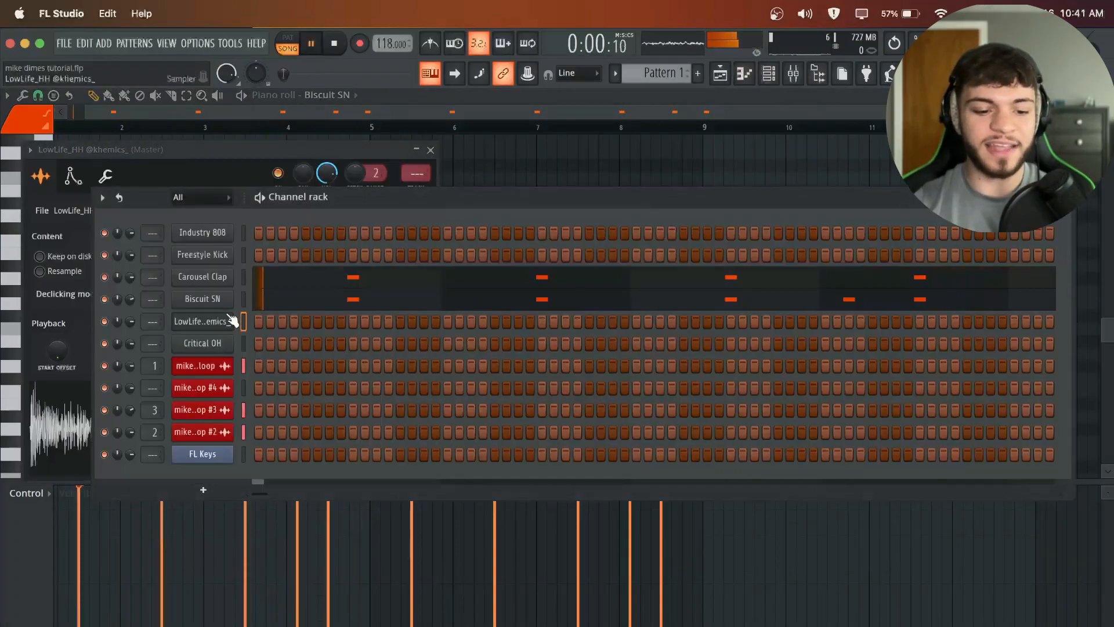
Step: Fill the LowLife_HH hi-hat channel every 2 steps and open it in the piano roll
right_click(232, 320)
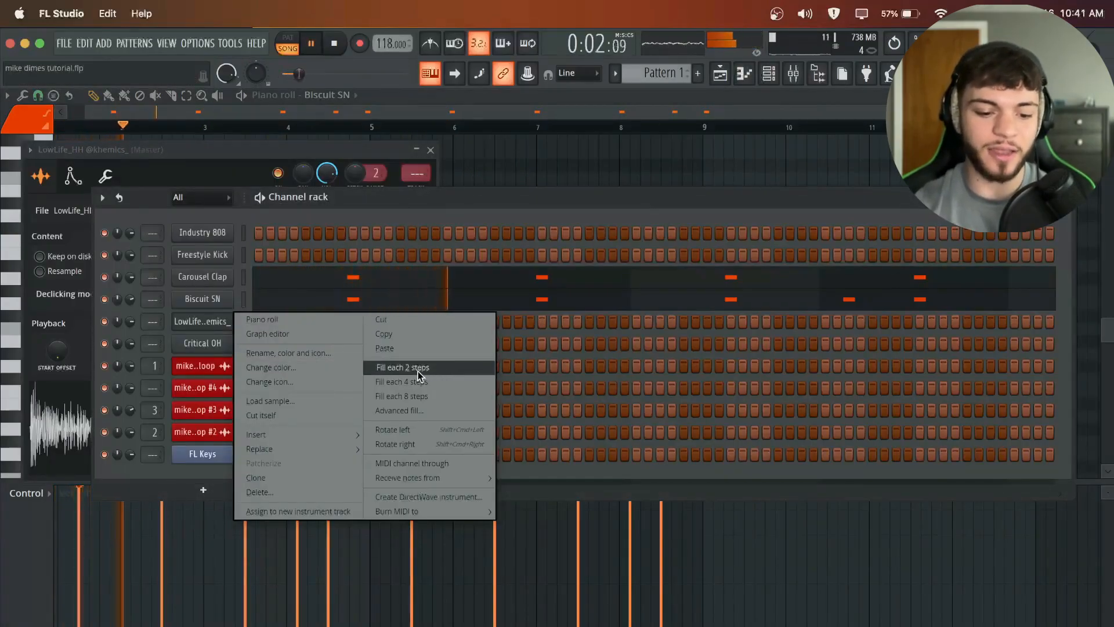
left_click(418, 370)
right_click(224, 319)
left_click(253, 319)
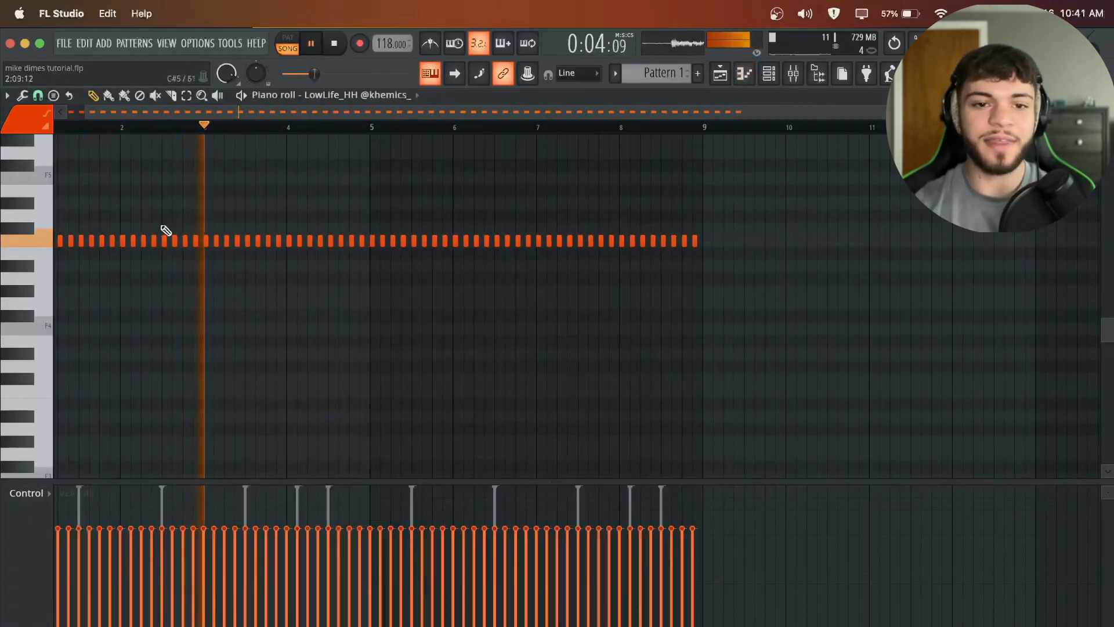
Step: Set the piano roll snap to 1/6 beat for programming hi-hat rolls
left_click(36, 96)
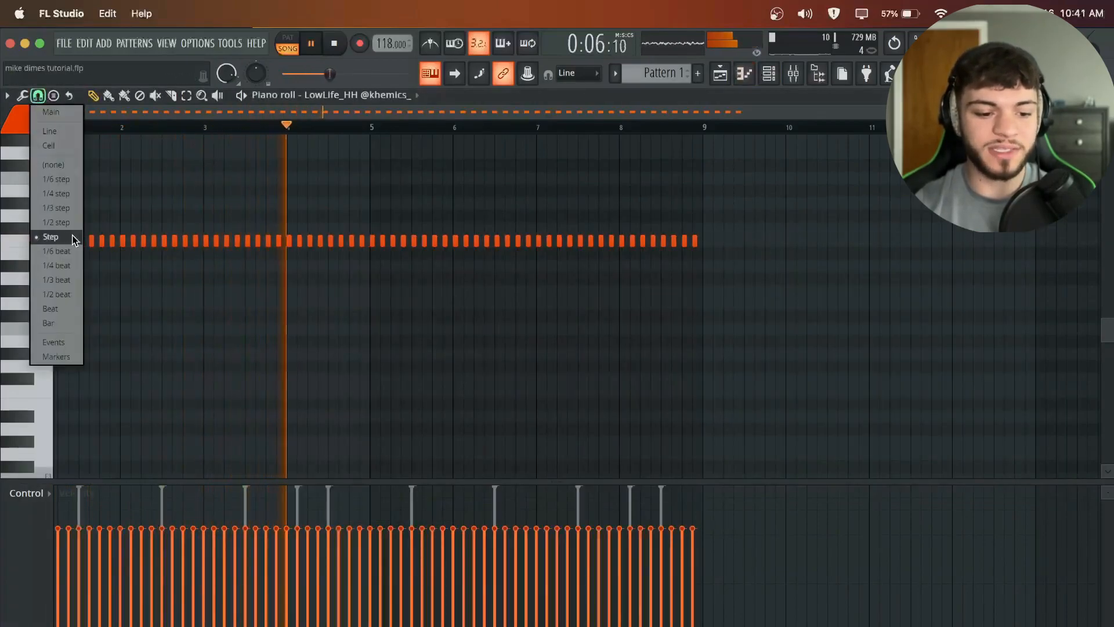
left_click(62, 252)
scroll(48, 218, "up", 4, "ctrl")
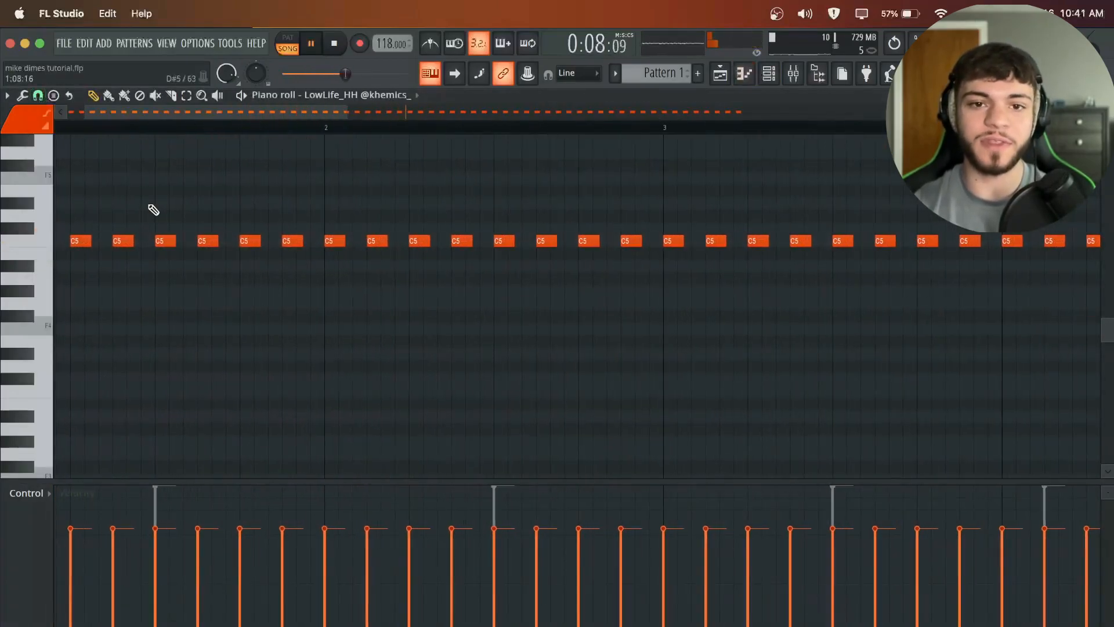
scroll(308, 282, "down", 2, "ctrl")
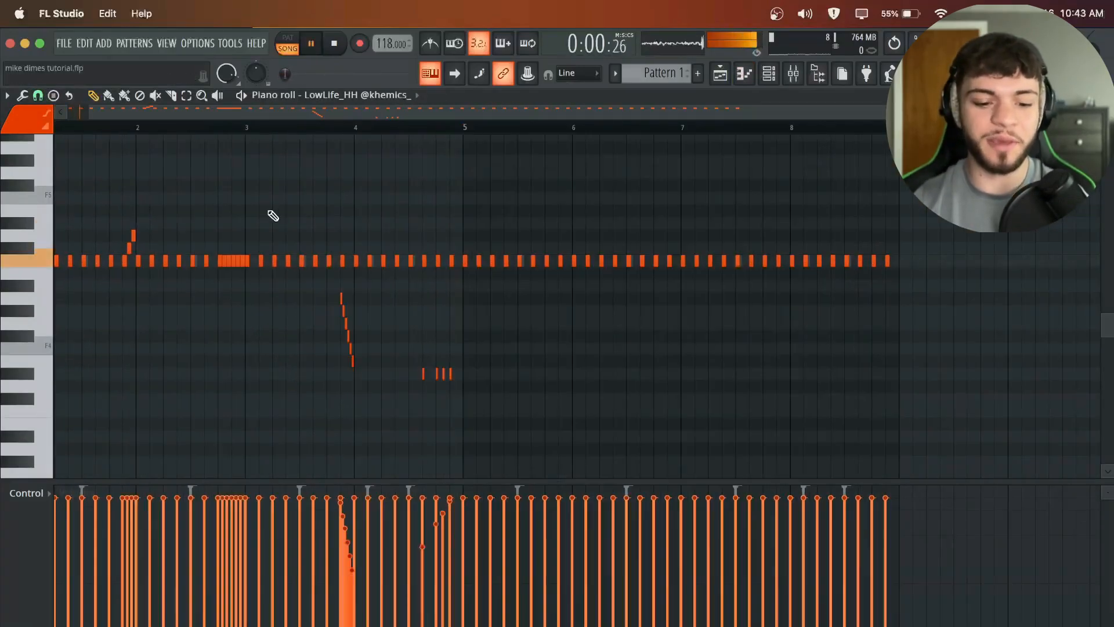
Step: Delete the hi-hat notes in bars 5 to 8 and duplicate the first four bars, including their rolls, in their place
left_click_drag(312, 305, 475, 527)
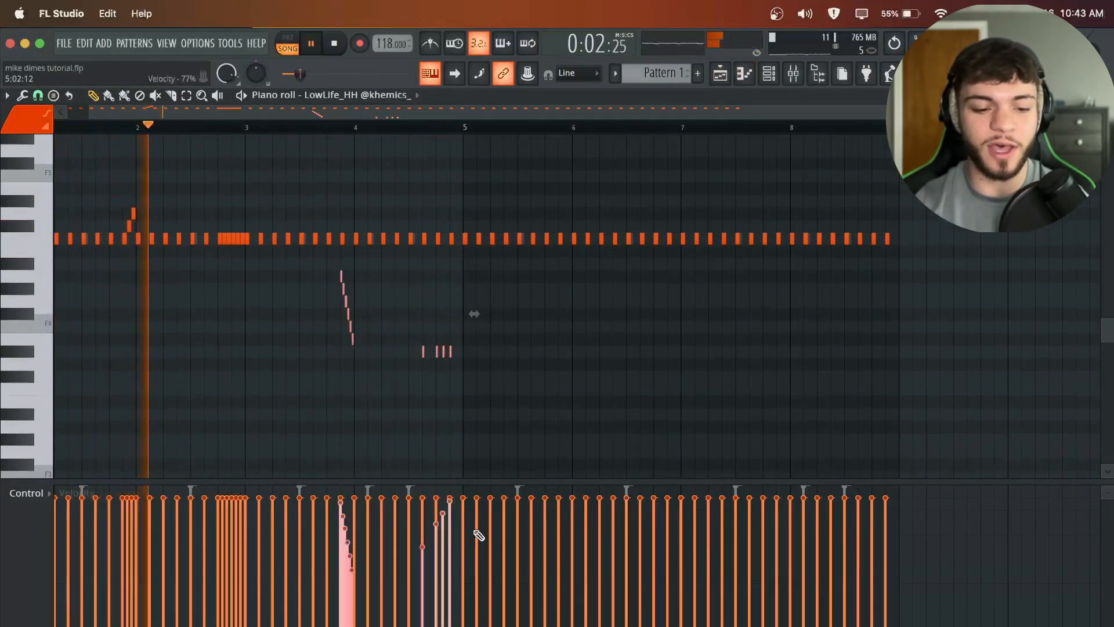
left_click_drag(929, 220, 464, 284)
key("Delete")
left_click_drag(530, 172, 64, 324)
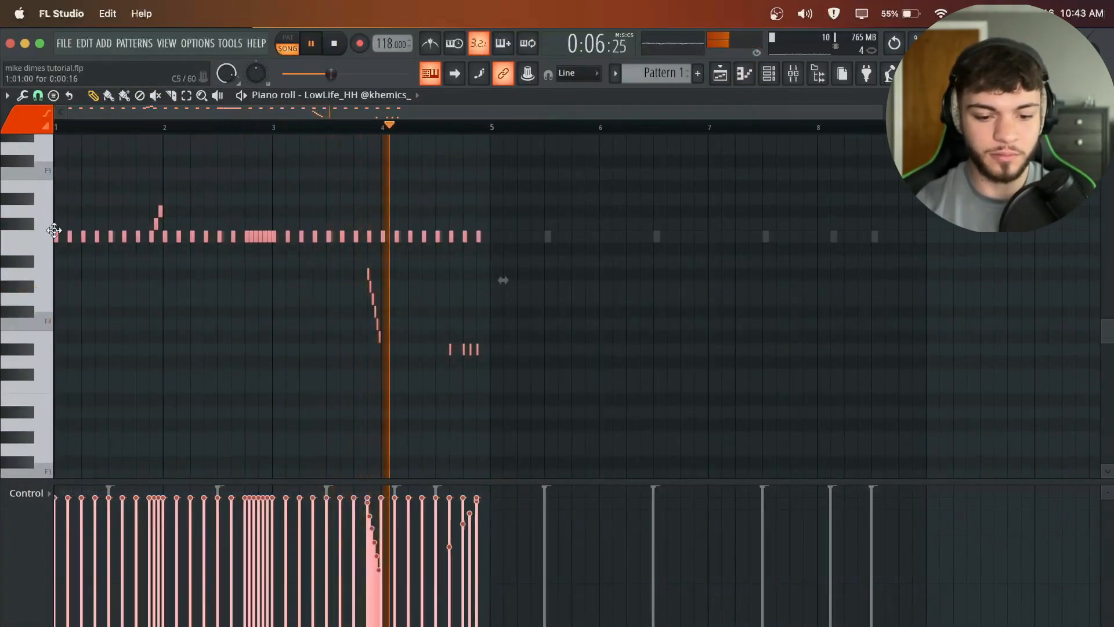
key("ctrl+b")
key("ctrl+b")
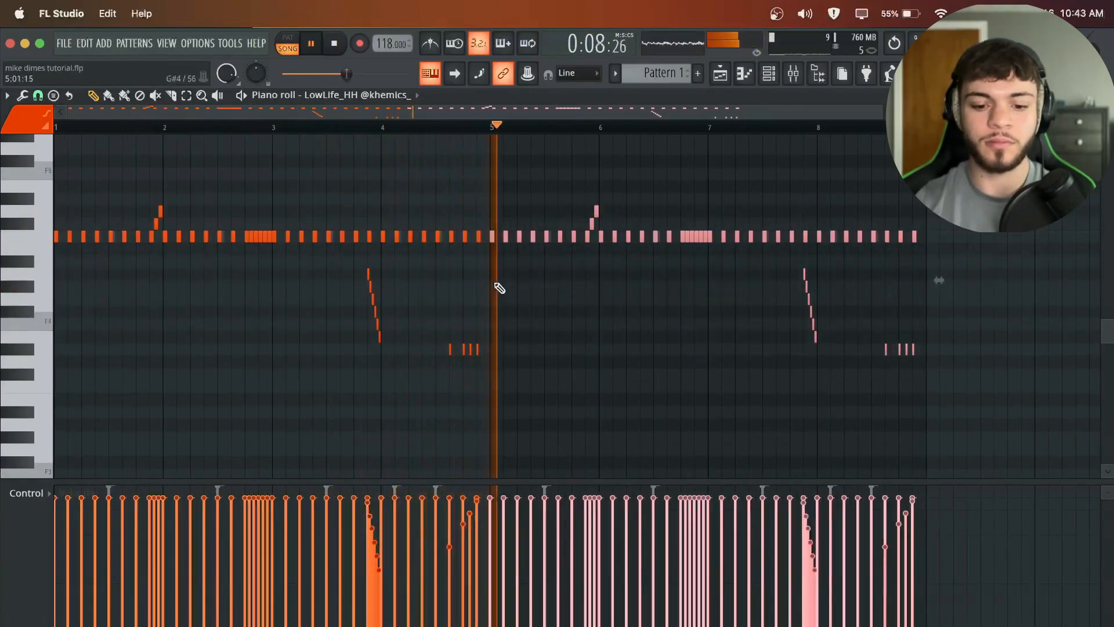
key("ctrl+d")
Step: Replace the four low hi-hat notes at the end of bar 8 with a fast C5 roll in the bar's second half
scroll(782, 274, "up", 3)
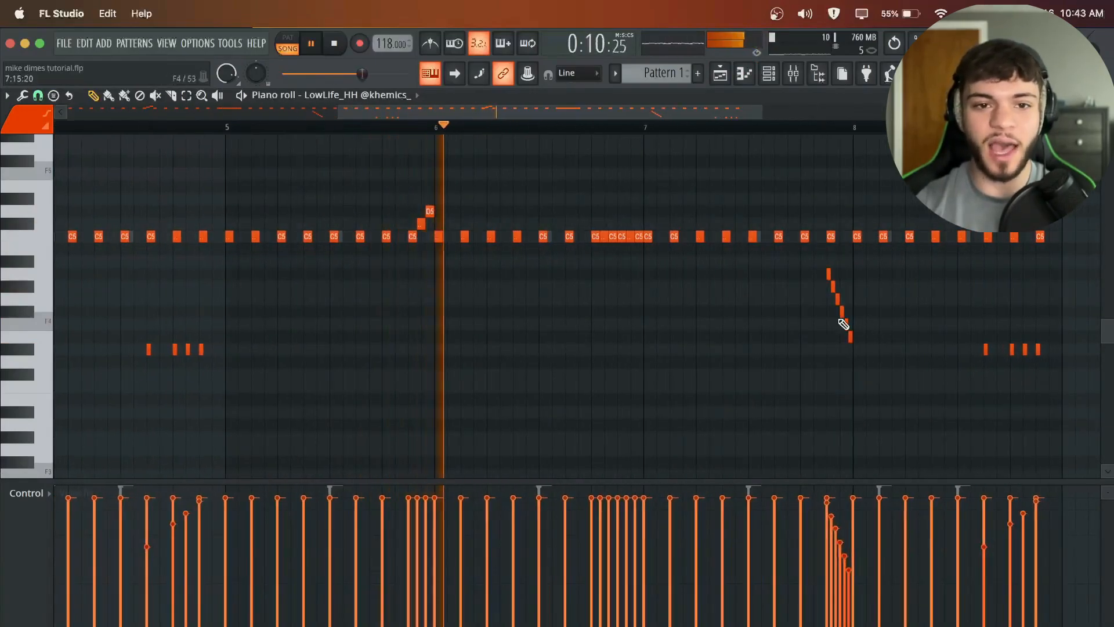
scroll(845, 322, "down", 4)
scroll(846, 320, "up", 5)
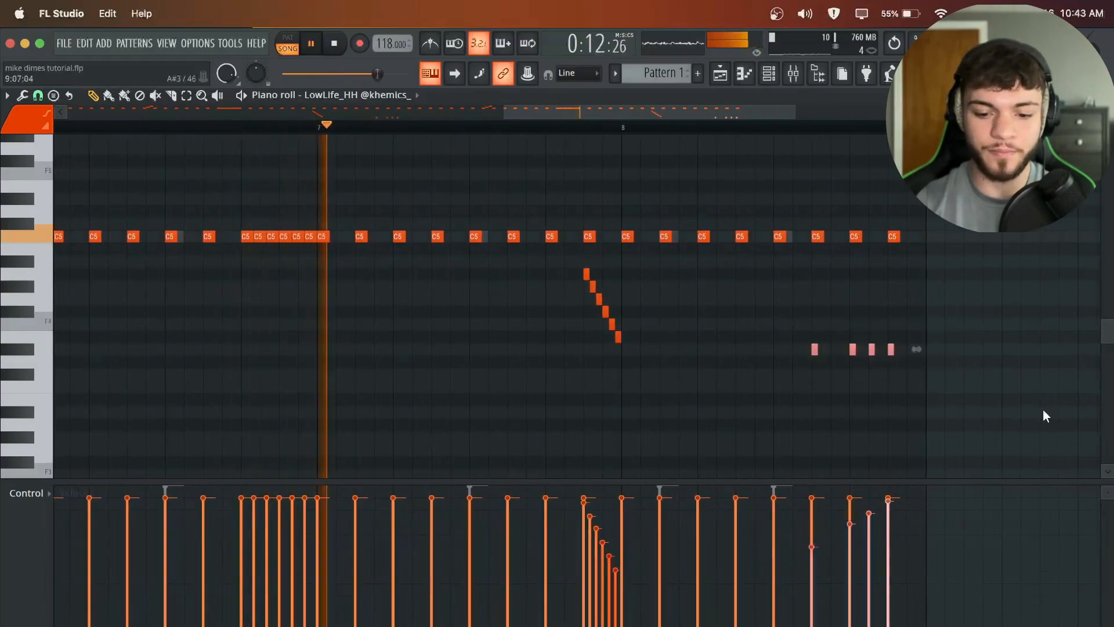
left_click(793, 236)
left_click(806, 236)
left_click_drag(818, 239, 888, 236)
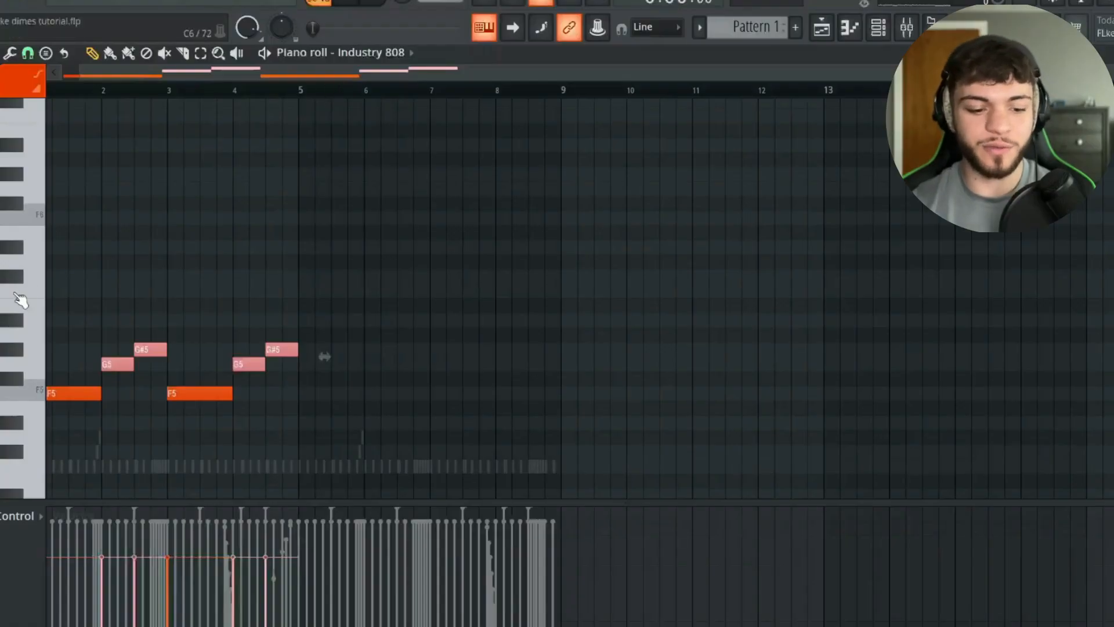
Step: Examine the Industry 808 line over the first four bars, covering the long root notes and the shorter rising notes
scroll(24, 315, "up", 5)
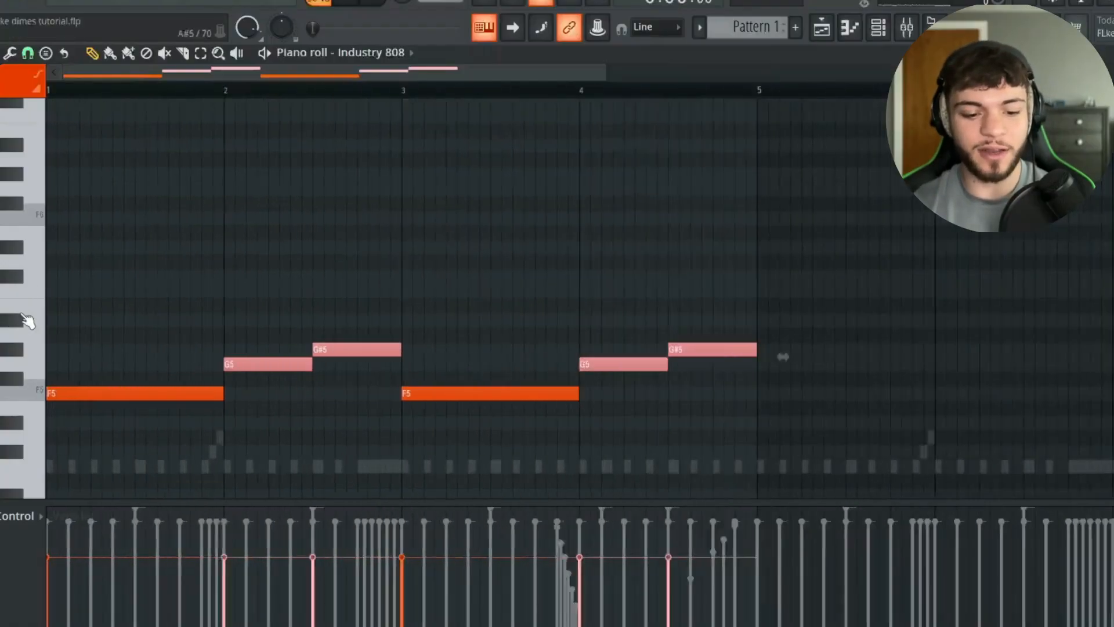
scroll(157, 322, "down", 1)
left_click(156, 322, "ctrl")
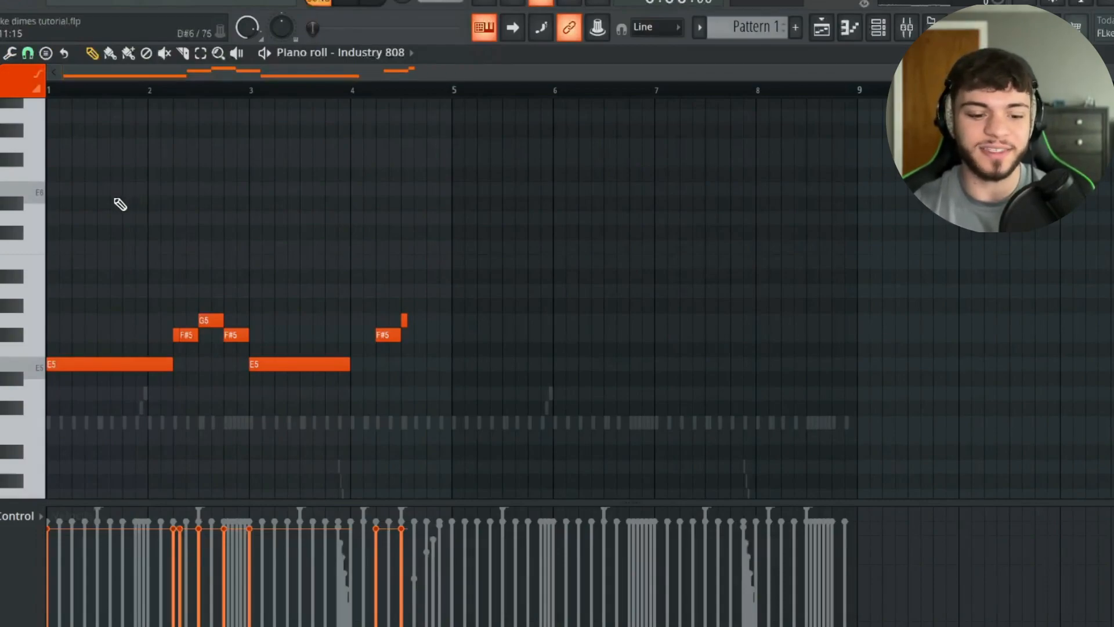
scroll(84, 201, "up", 2)
left_click_drag(87, 240, 182, 419)
left_click_drag(200, 355, 320, 275)
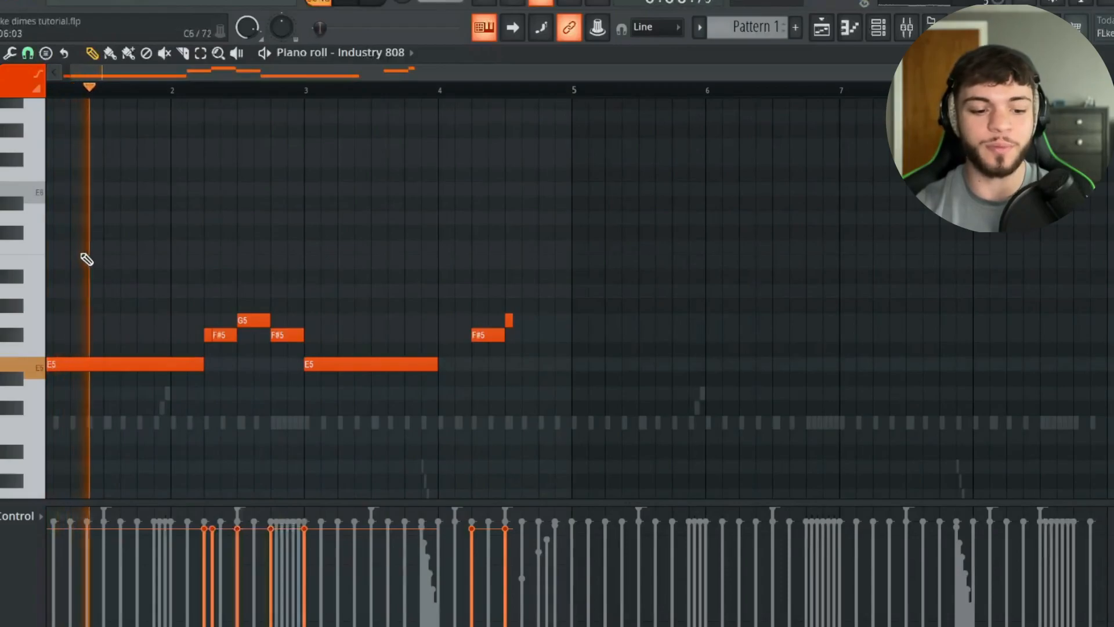
left_click_drag(81, 259, 186, 480)
left_click_drag(209, 356, 332, 248)
left_click_drag(443, 241, 523, 349)
Step: Add an A5 note after the short G5 in bar 4 of the Industry 808 line
scroll(525, 313, "up", 4)
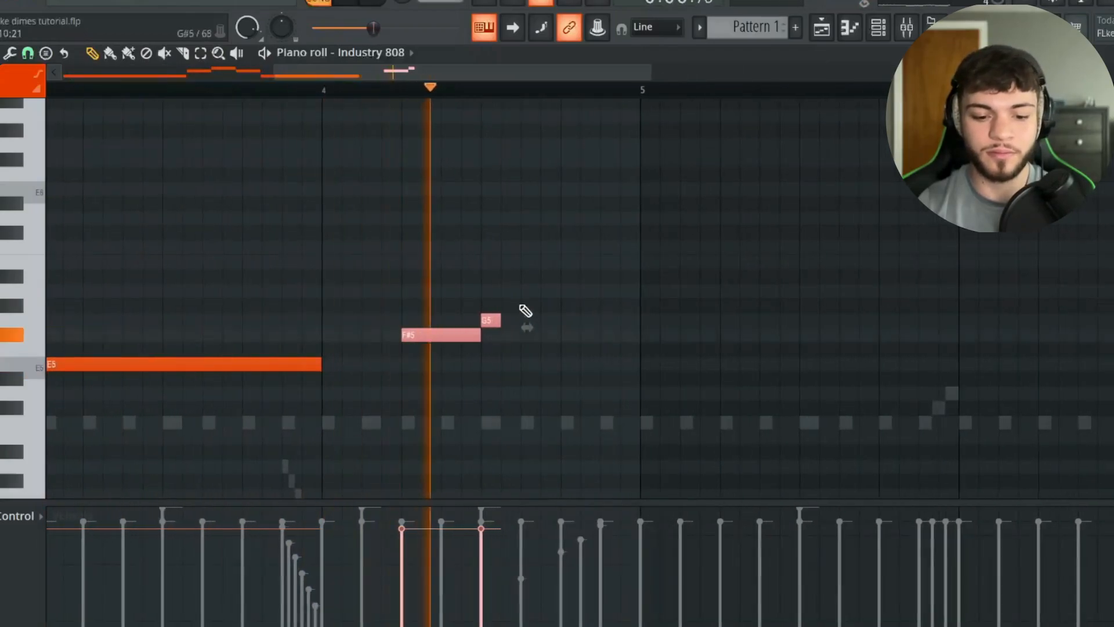
left_click(526, 292)
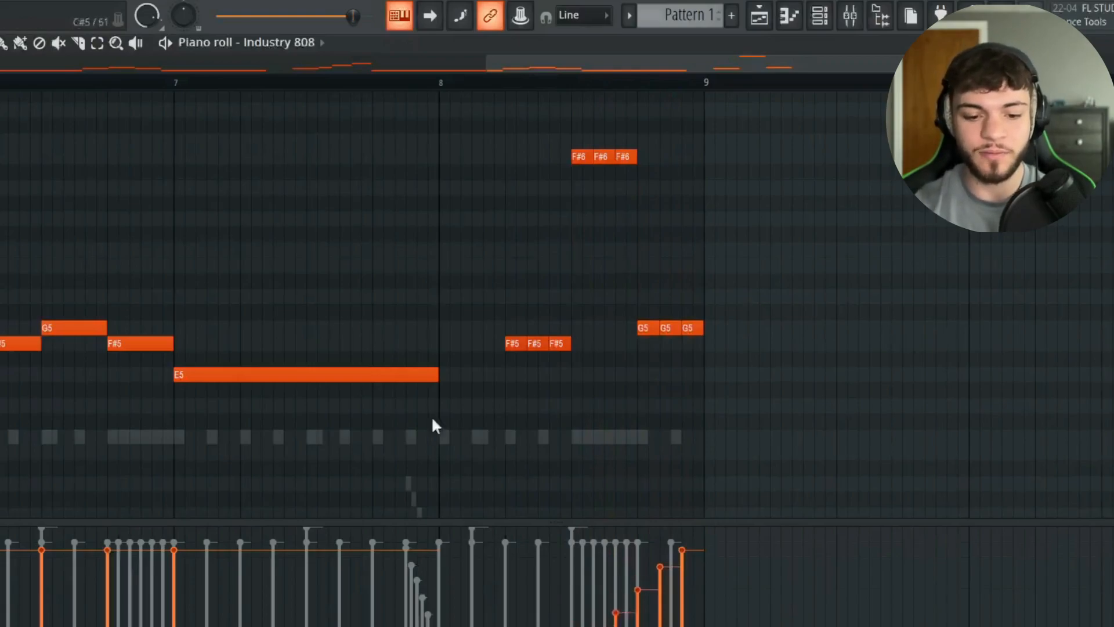
key("space")
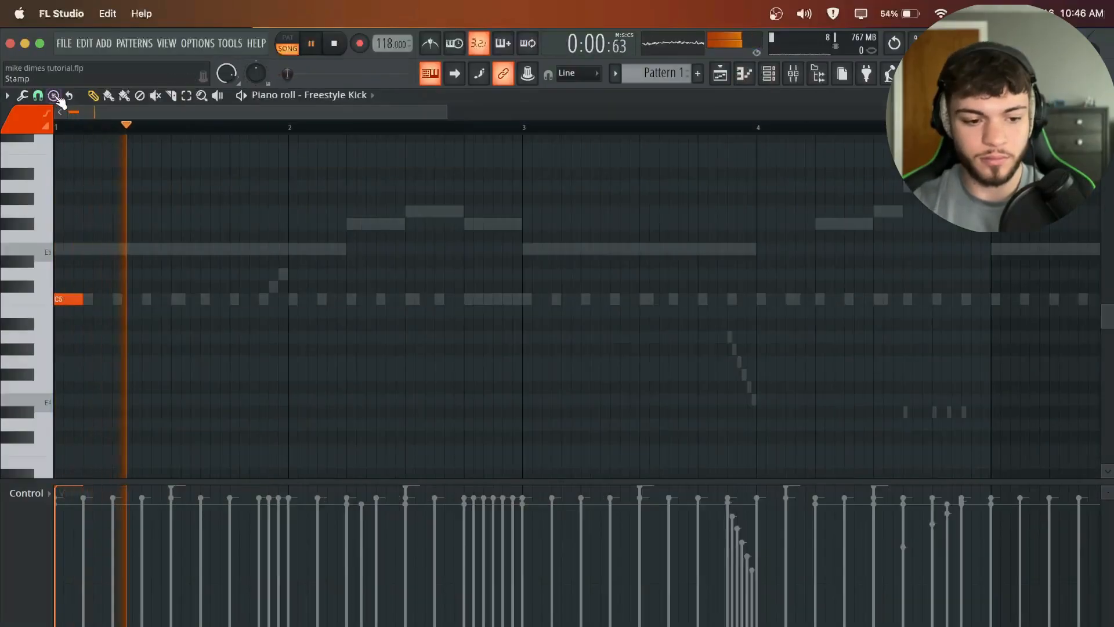
Step: Set the snap to Step and place C5 Freestyle Kick hits in the second half of bar 2 and at the start of bar 3
left_click(38, 95)
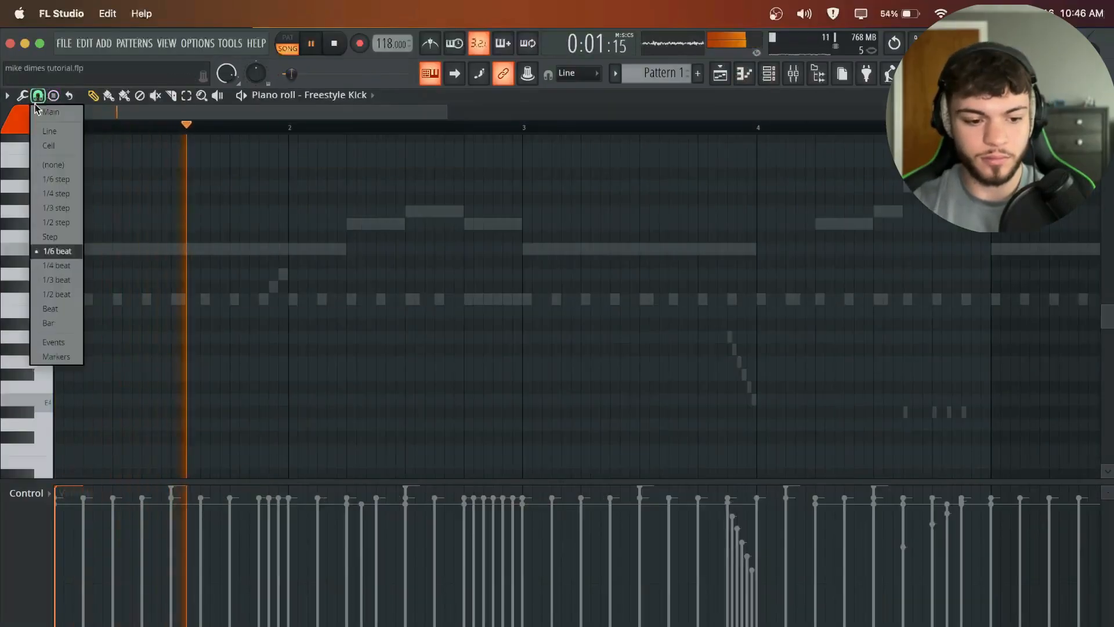
left_click(49, 237)
left_click(414, 300)
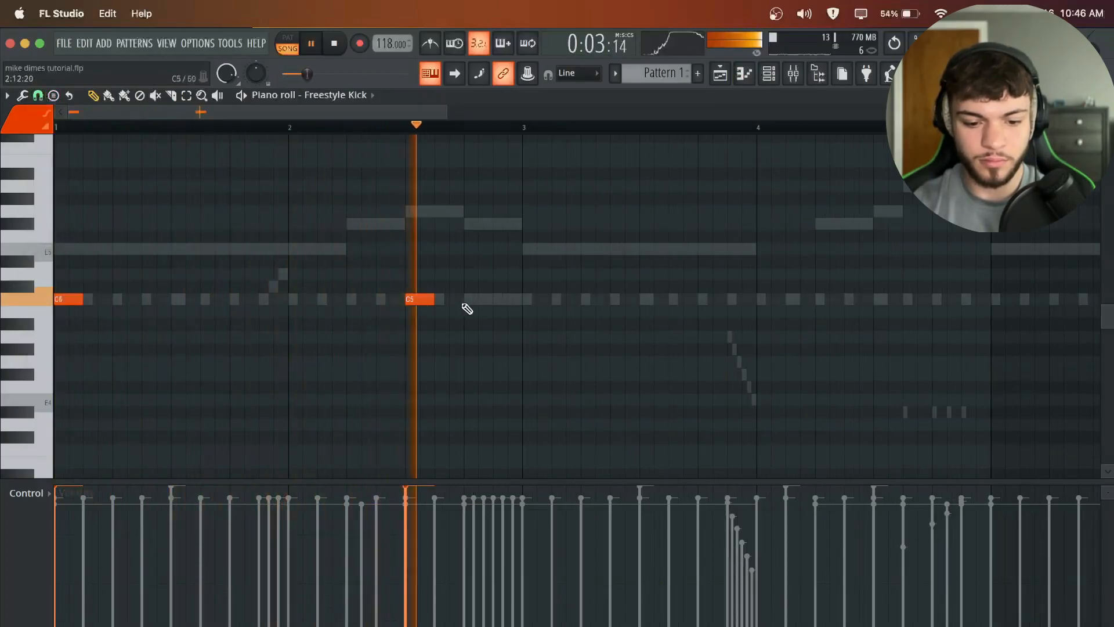
left_click(466, 301)
left_click(530, 301)
key("space")
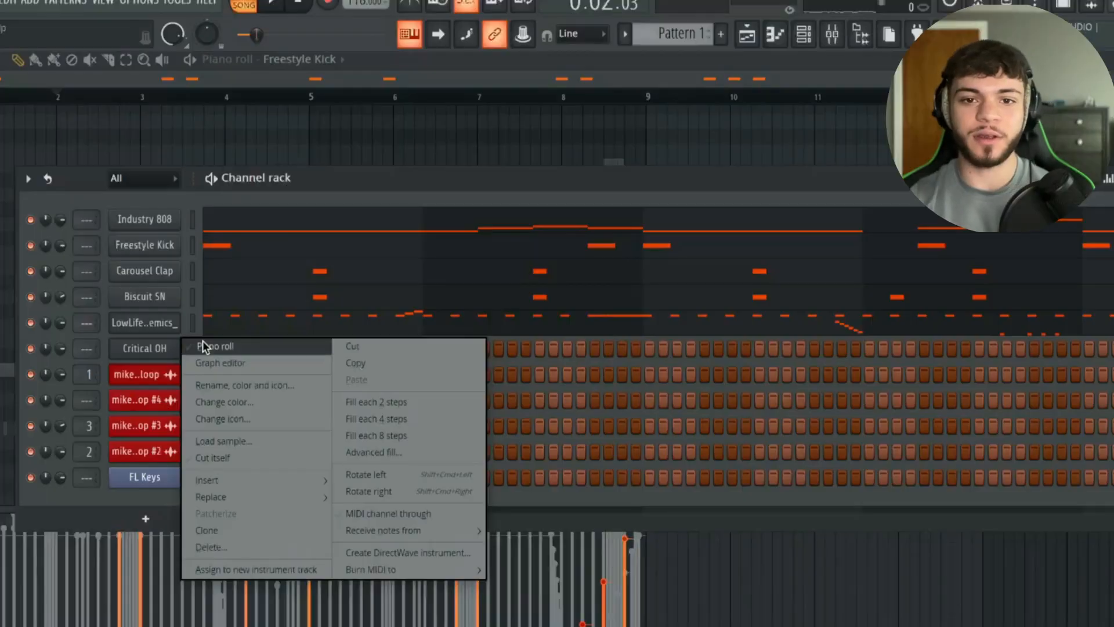
Step: Add A4 hits on beat 2 of bars 2, 4, 6 and 8 in the Critical OH piano roll
left_click(208, 346)
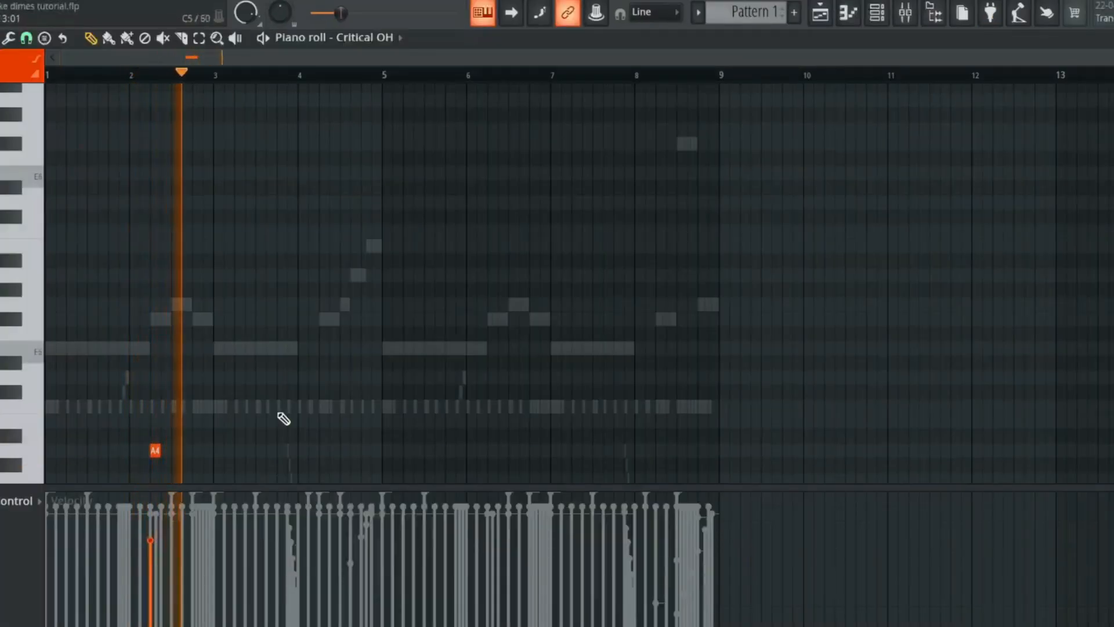
scroll(281, 412, "up", 2)
left_click(356, 362)
left_click(650, 363)
left_click(960, 364)
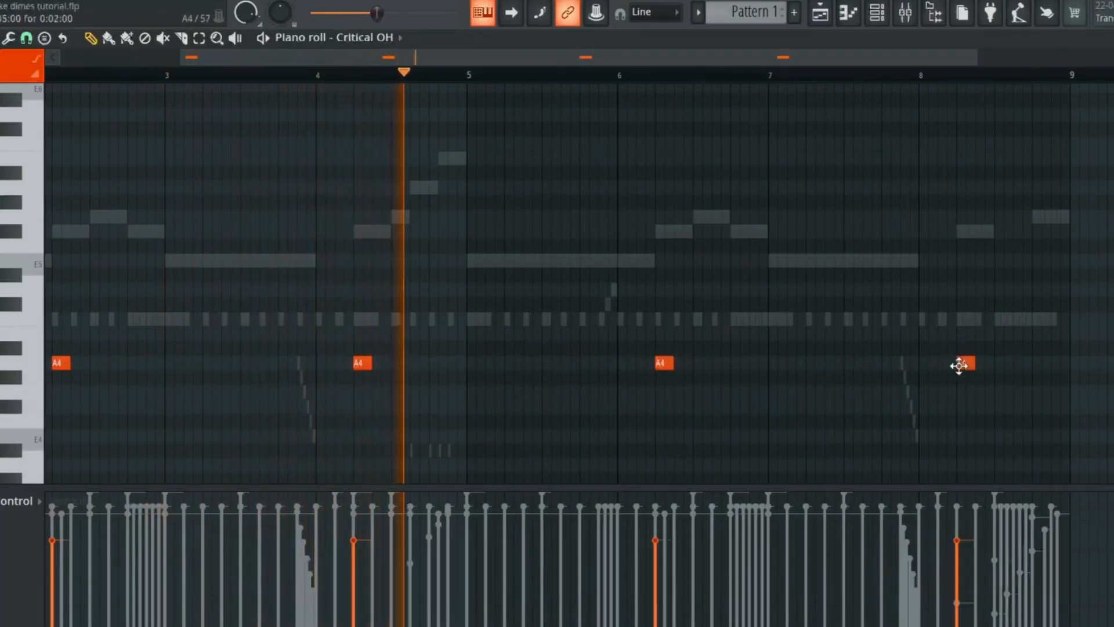
scroll(956, 406, "down", 2)
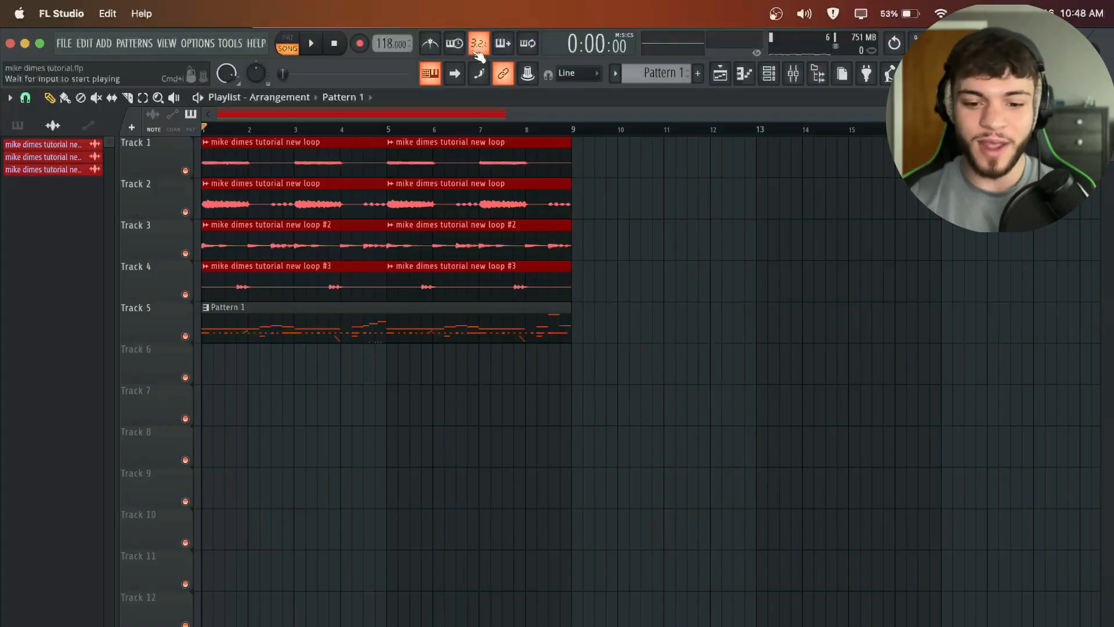
Step: Split Pattern 1 by channel and delete the clip from Track 5 of the playlist
left_click(676, 74)
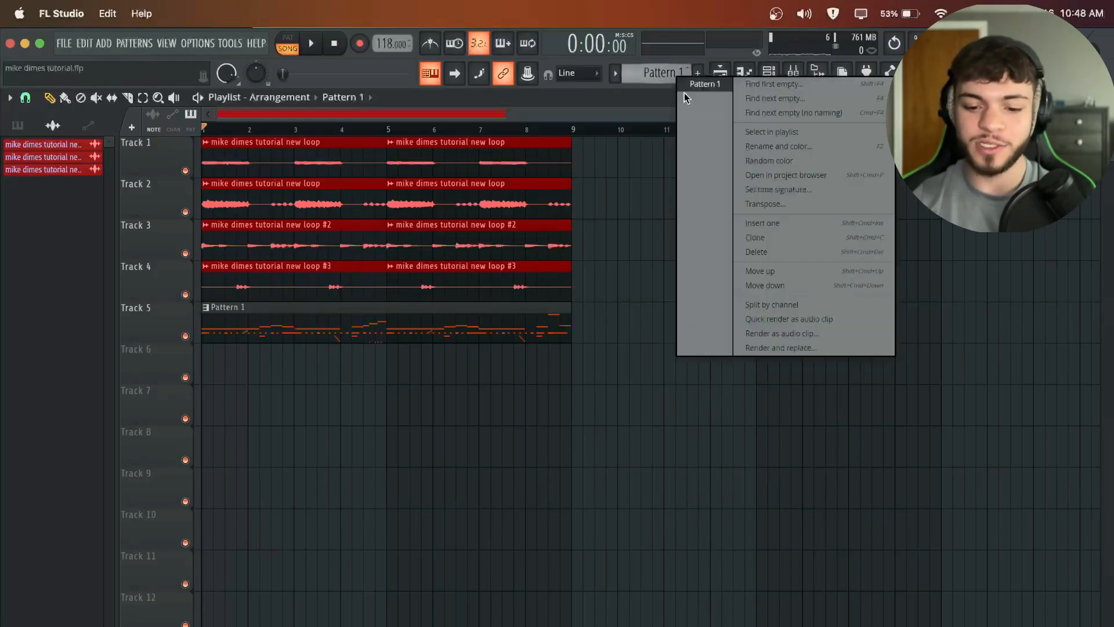
left_click(766, 305)
right_click(223, 328)
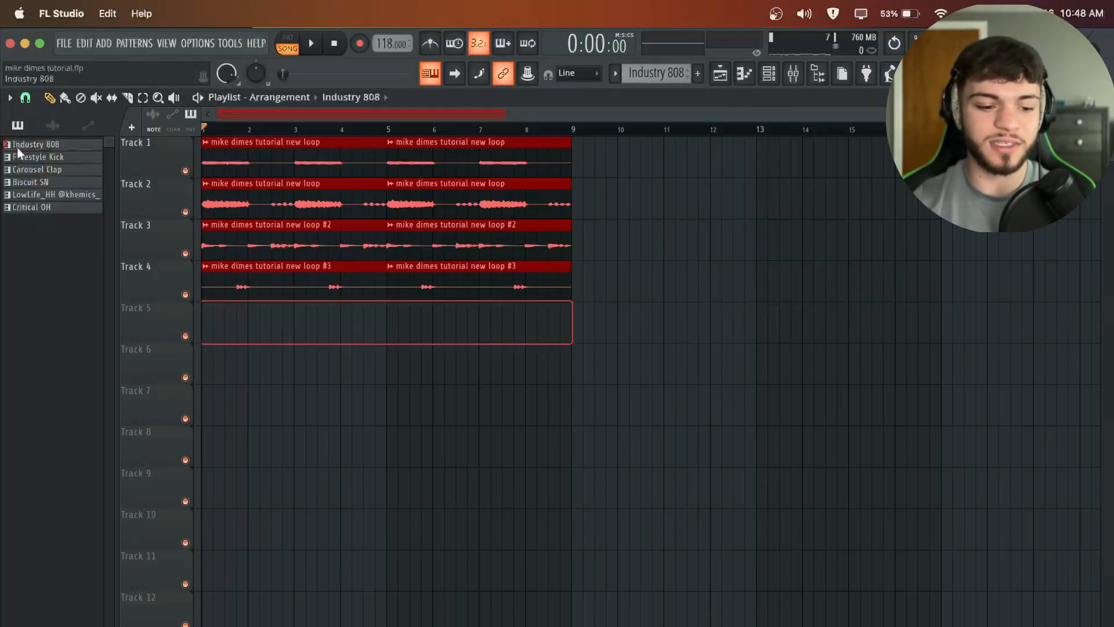
Step: Place the six split drum patterns on Tracks 5 to 10 and duplicate the eight-bar arrangement from bar 9
left_click_drag(27, 211, 155, 324)
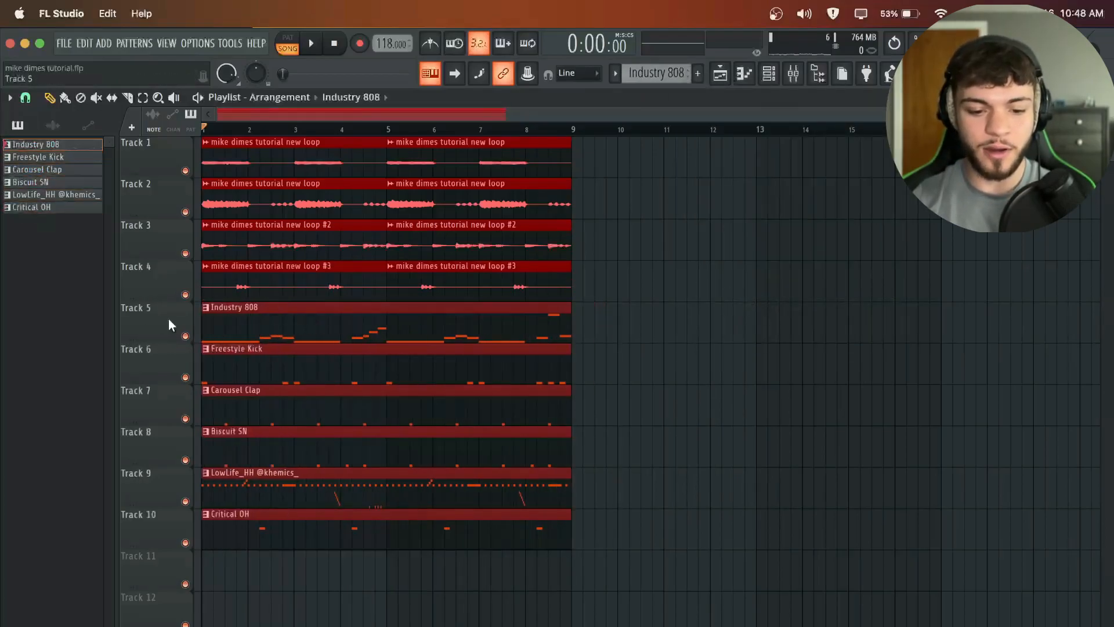
key("ctrl+b")
left_click(629, 331)
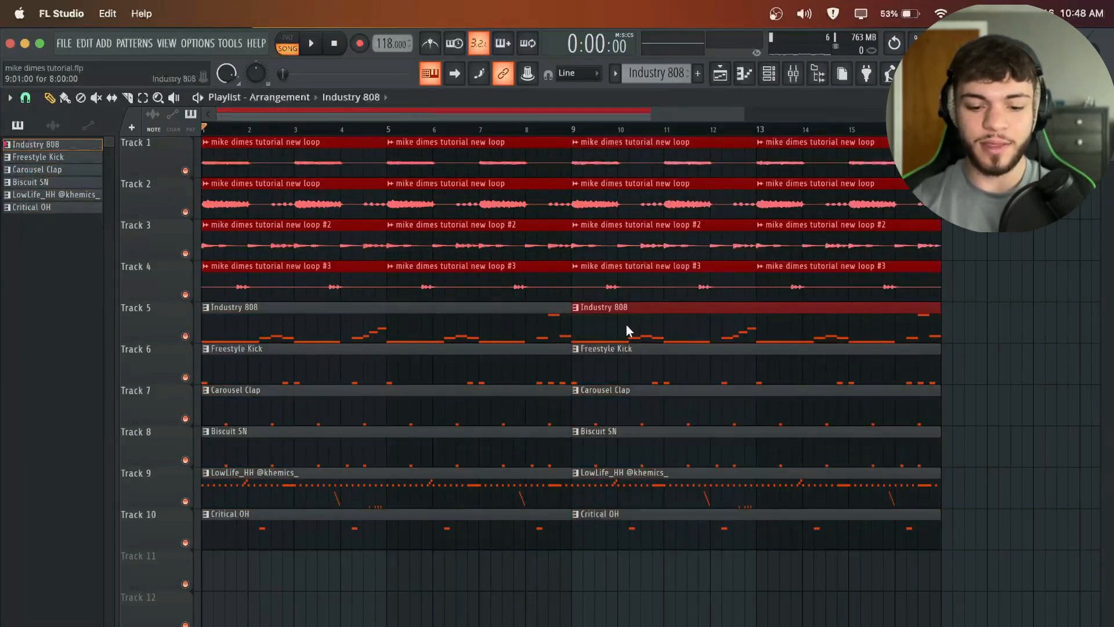
Step: Make the Industry 808 clip at bar 9 unique and open it in the piano roll
right_click(580, 313)
left_click(600, 405)
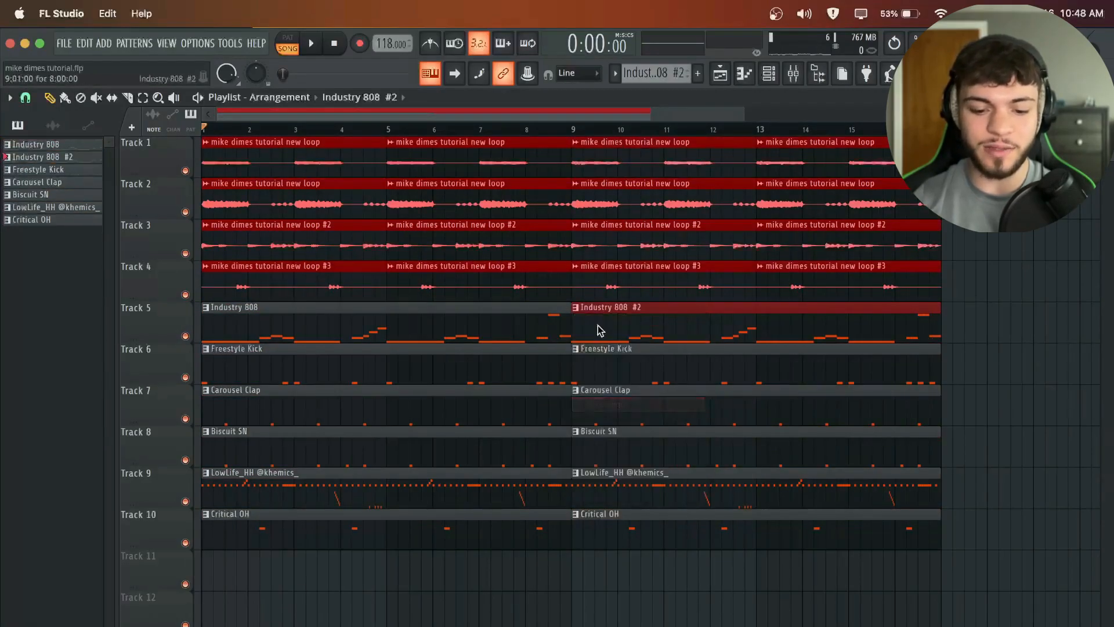
double_click(602, 321)
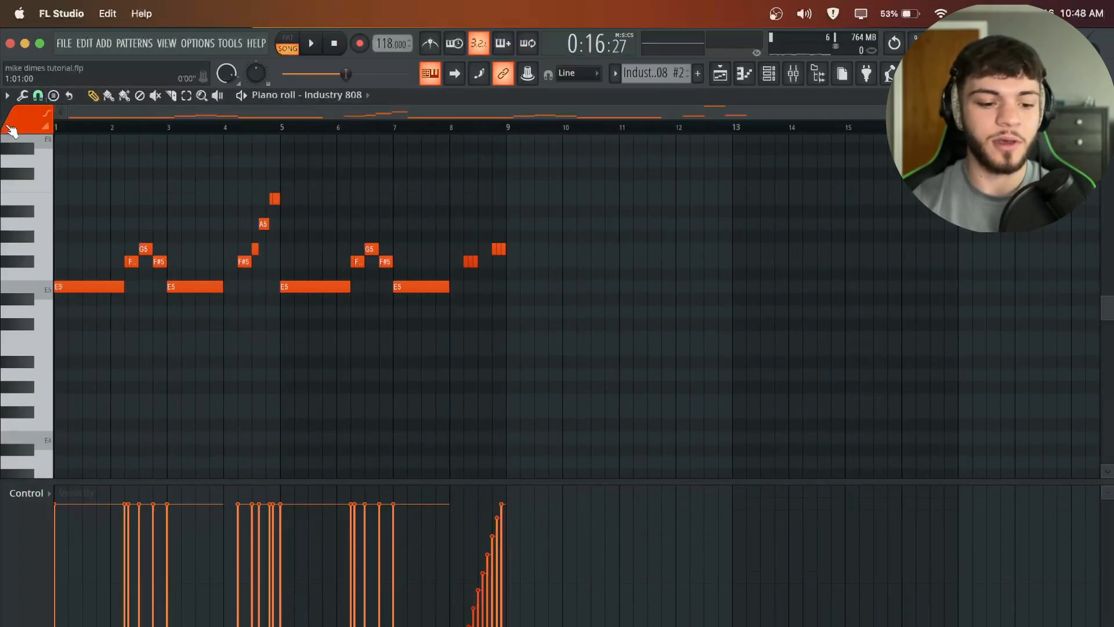
Step: Thin the 808 line by deleting the opening F#5 and G5 notes in bar 2 and the F#5, G5 and A5 run in bar 4
scroll(124, 270, "up", 2)
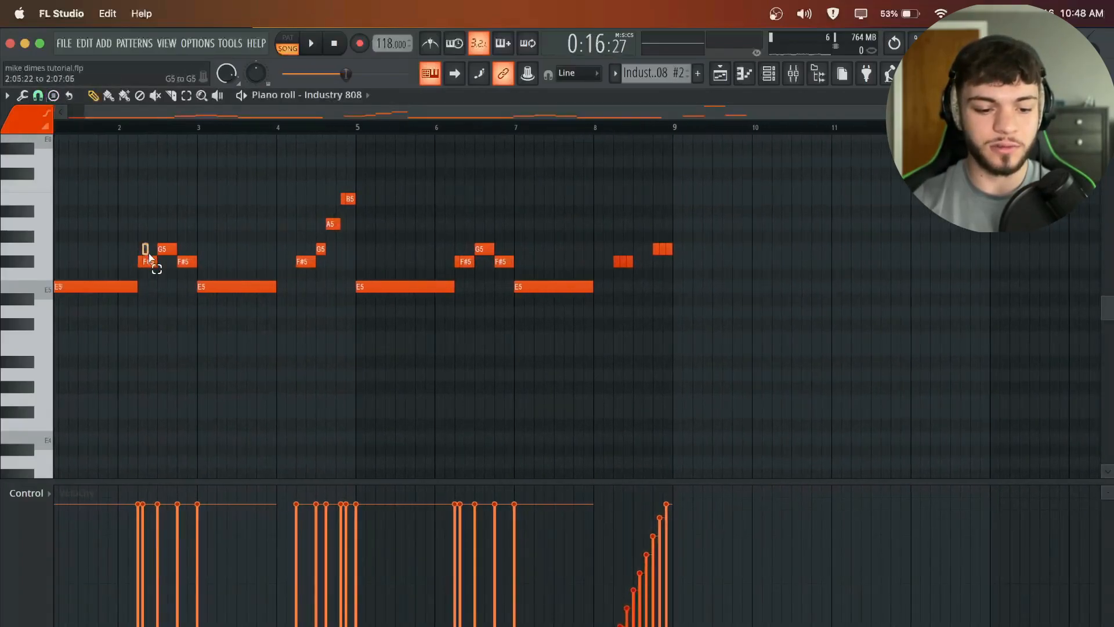
key("space")
mouse_move(309, 261)
left_mouse_down()
mouse_move(320, 264)
mouse_move(332, 245)
left_mouse_up()
key("Delete")
left_click(330, 226, "super")
key("Delete")
Step: Delete the opening F#5 notes and the G5 note in bar 6, keeping the last F#5
scroll(334, 207, "up", 5)
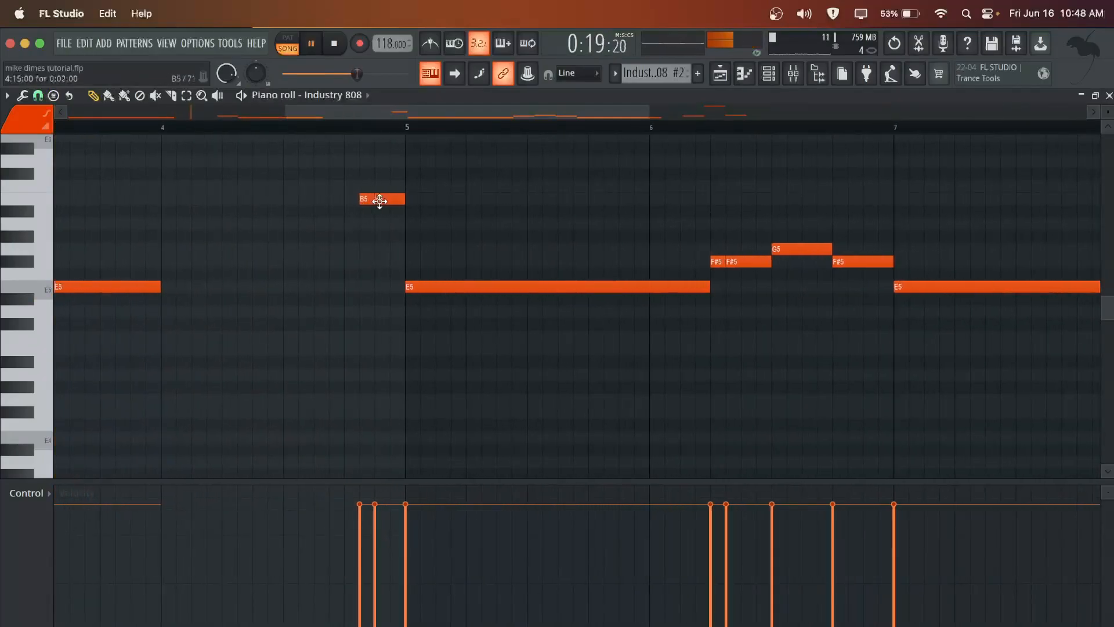
scroll(355, 213, "down", 5)
left_click_drag(411, 267, 452, 238)
key("Delete")
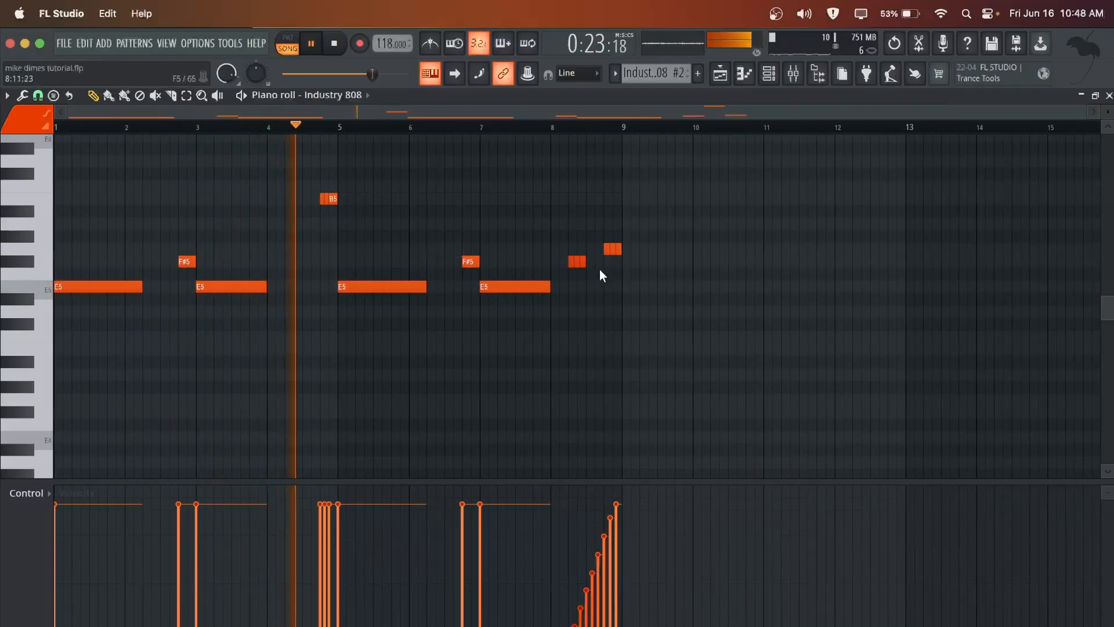
Step: Remove the chopped F#5 notes in bar 8 and turn the G5 roll at its end into a single note
scroll(600, 269, "up", 2)
scroll(581, 268, "up", 2)
scroll(558, 266, "up", 3)
left_click_drag(564, 269, 679, 361)
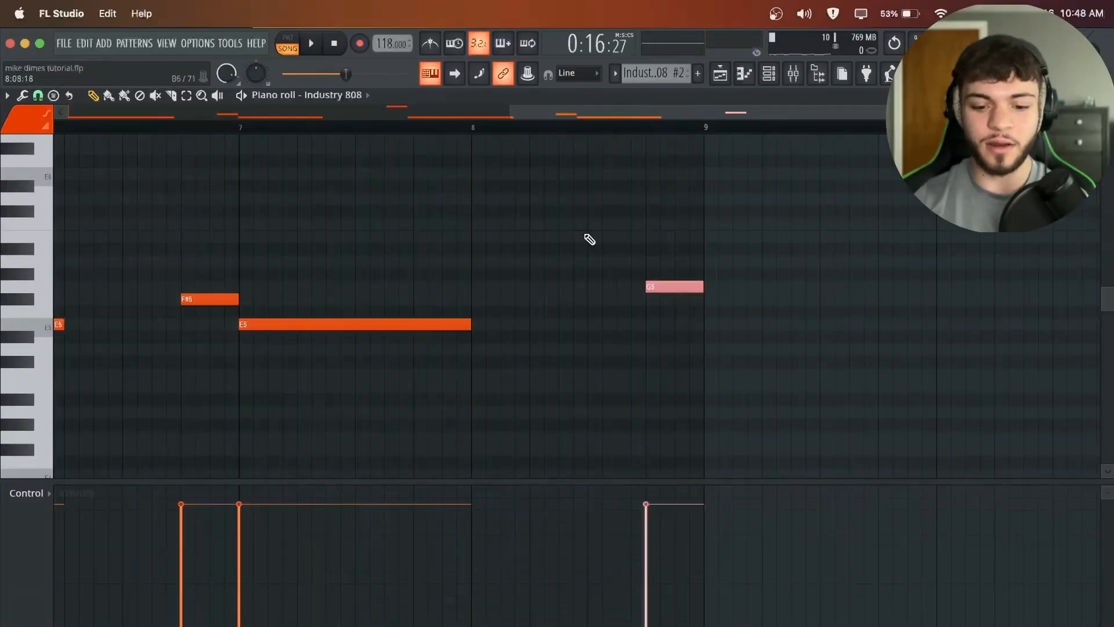
Step: Chop the G5 note at the end of bar 8 into a fast roll with rising velocities and play it back
scroll(586, 236, "up", 3)
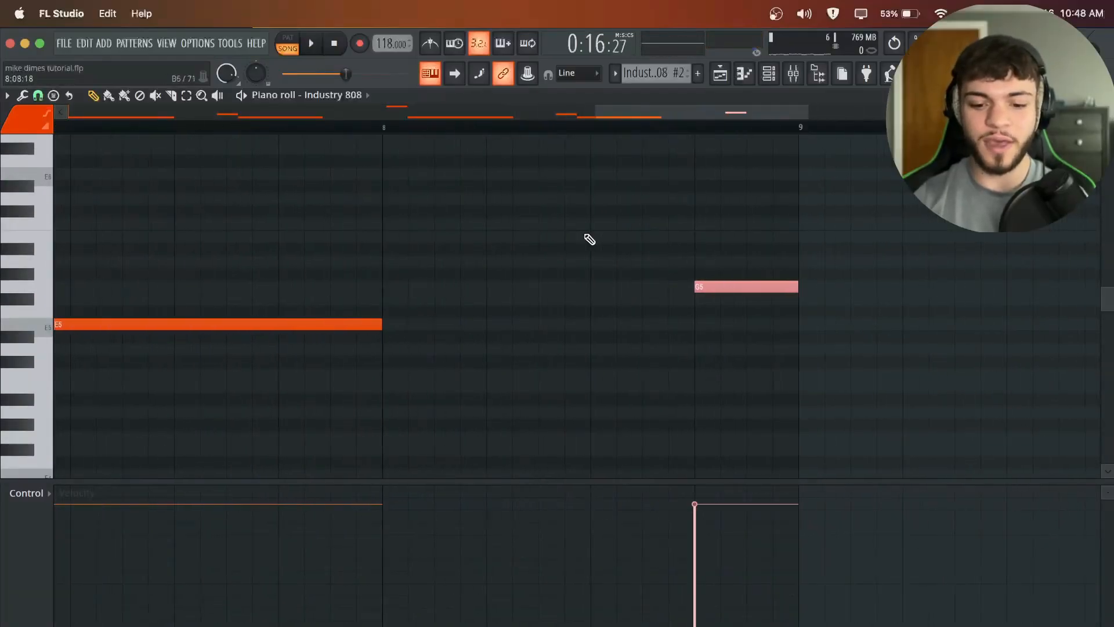
scroll(899, 250, "up", 3)
scroll(899, 250, "down", 3)
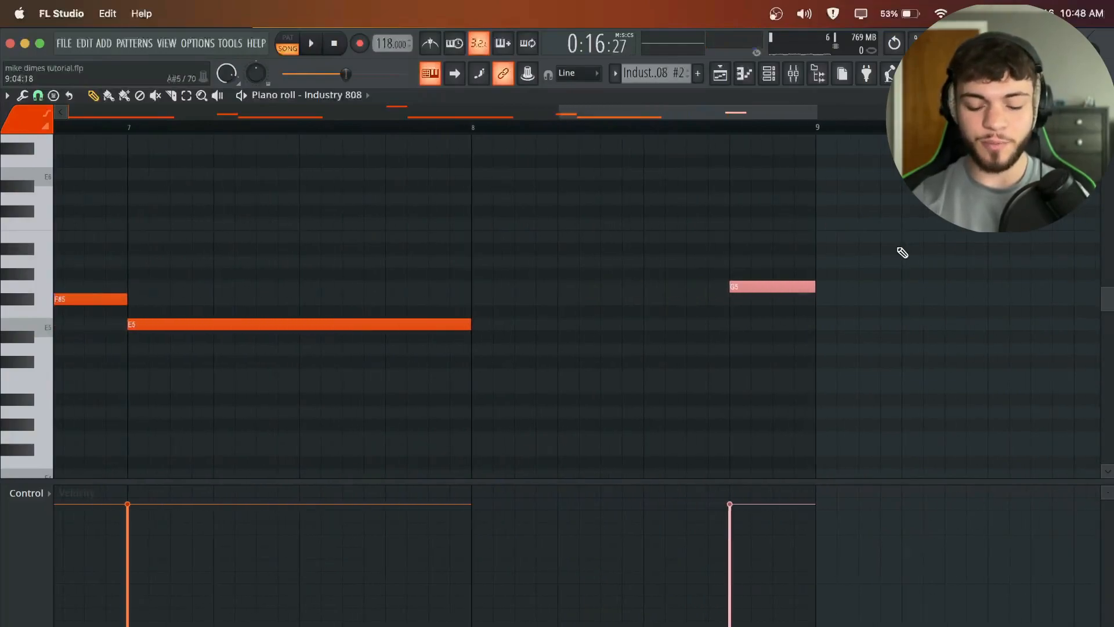
key("alt+u")
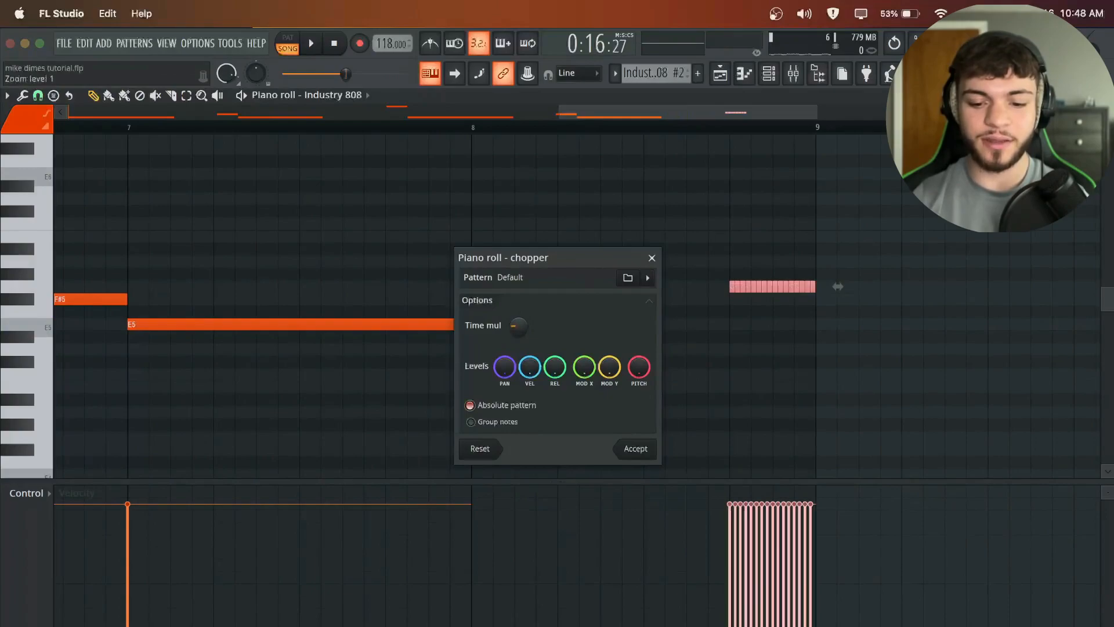
left_click(635, 448)
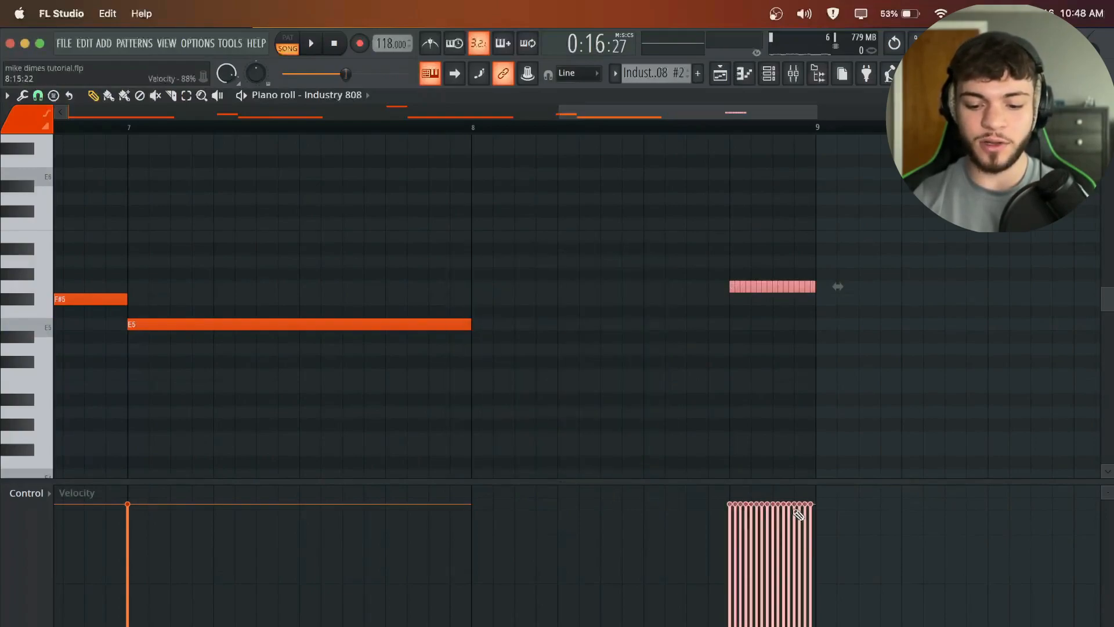
mouse_move(822, 507)
left_mouse_down()
mouse_move(731, 623)
mouse_move(744, 625)
left_mouse_up()
left_click(644, 131)
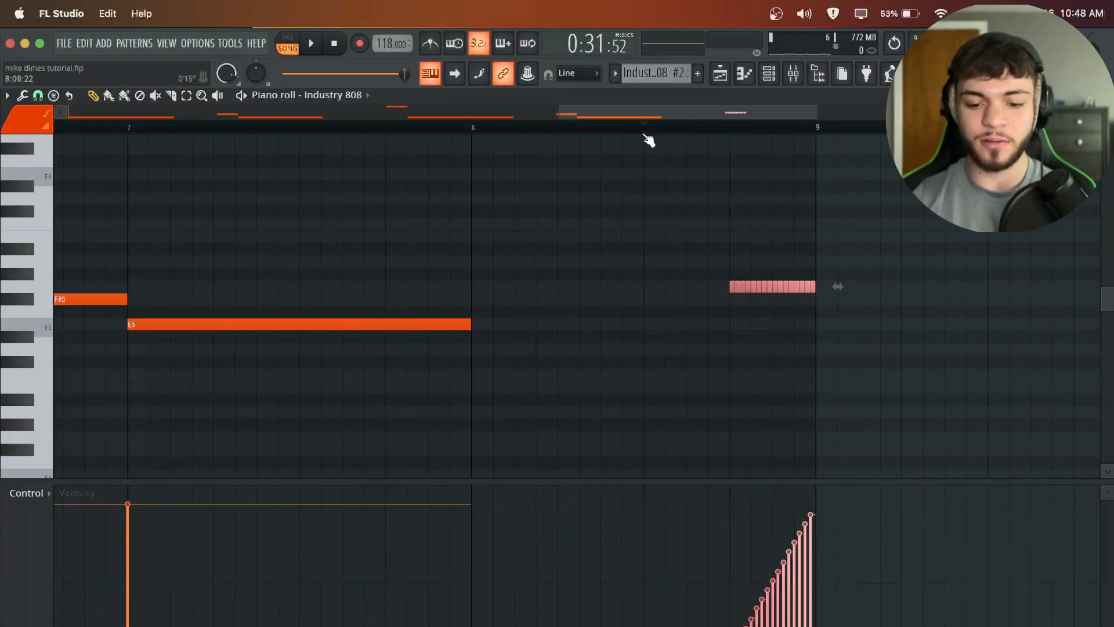
key("space")
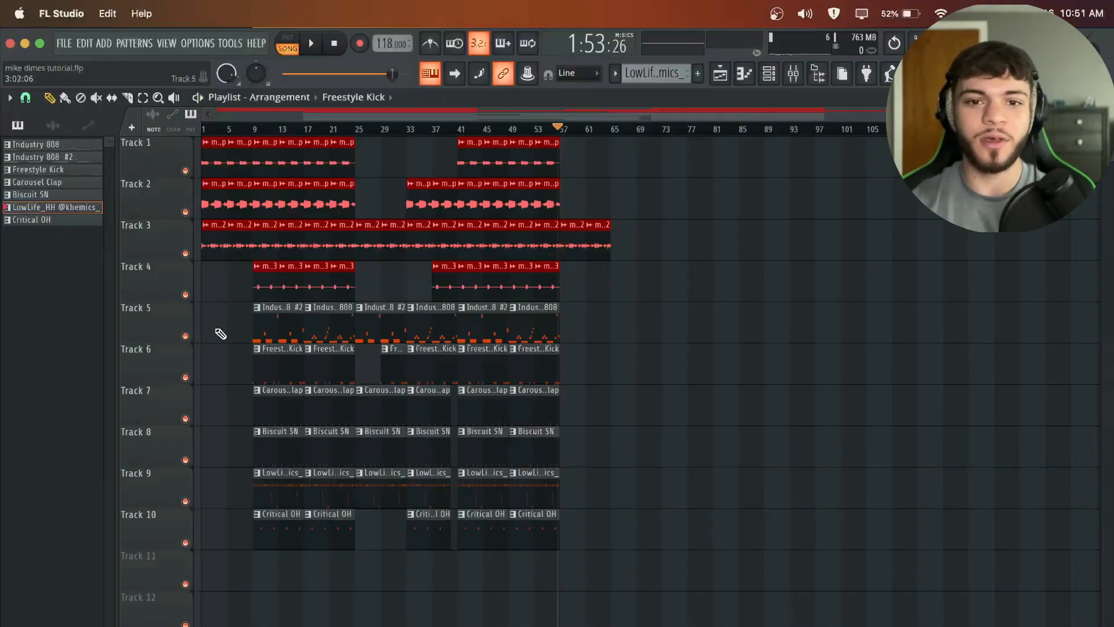
Step: Examine the melody-only intro and the full-drum section in bars 9 to 24 of the arrangement, with the playhead at bar 9
scroll(217, 330, "down", 3)
scroll(188, 322, "up", 10)
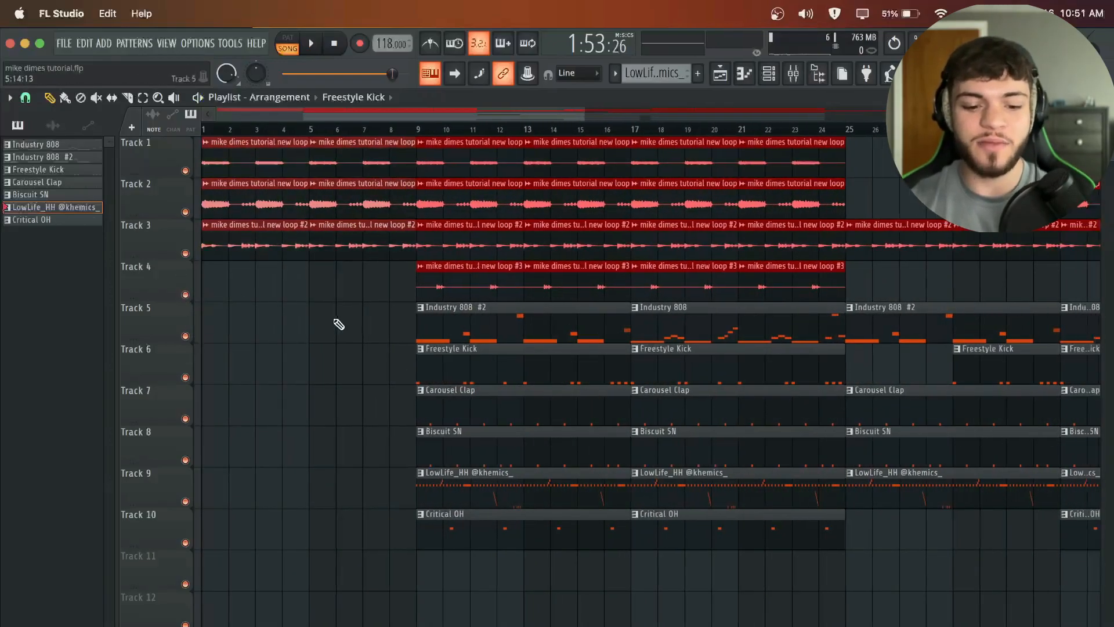
scroll(337, 323, "down", 2)
left_click_drag(386, 146, 621, 533)
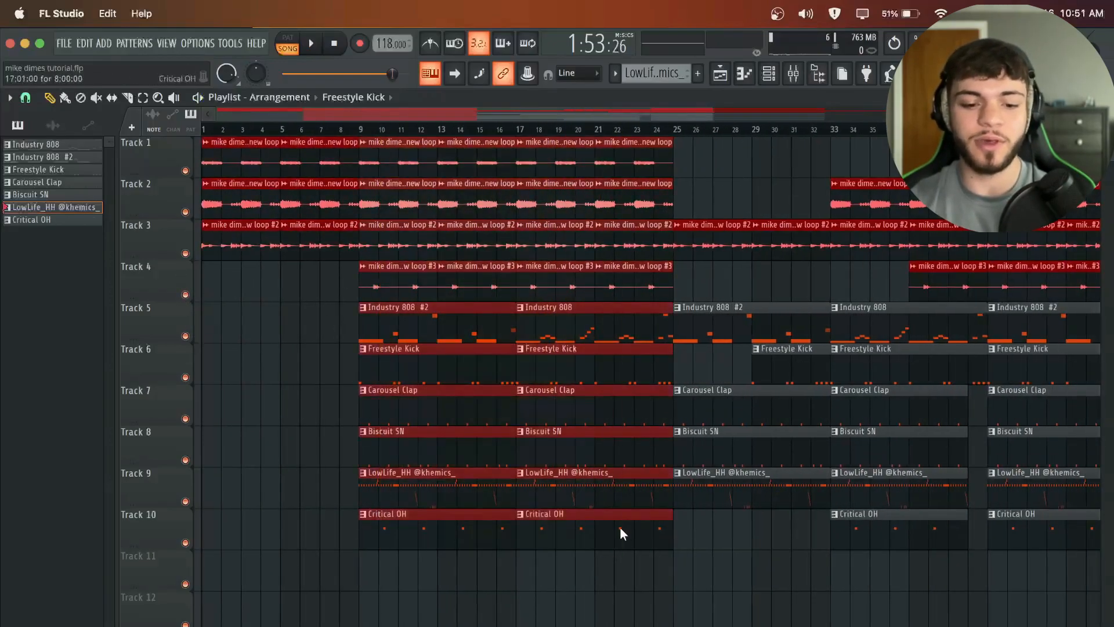
left_click(362, 129)
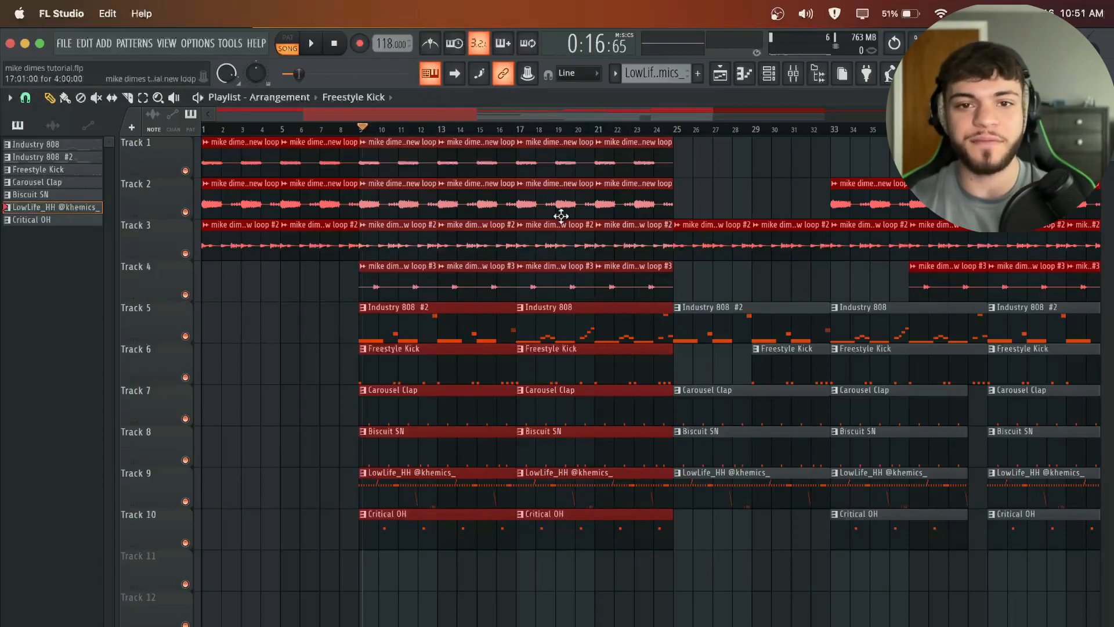
left_click(554, 328)
Step: Move the playhead to bar 25 and examine which melody and drum clips drop out of that section
scroll(621, 334, "down", 3)
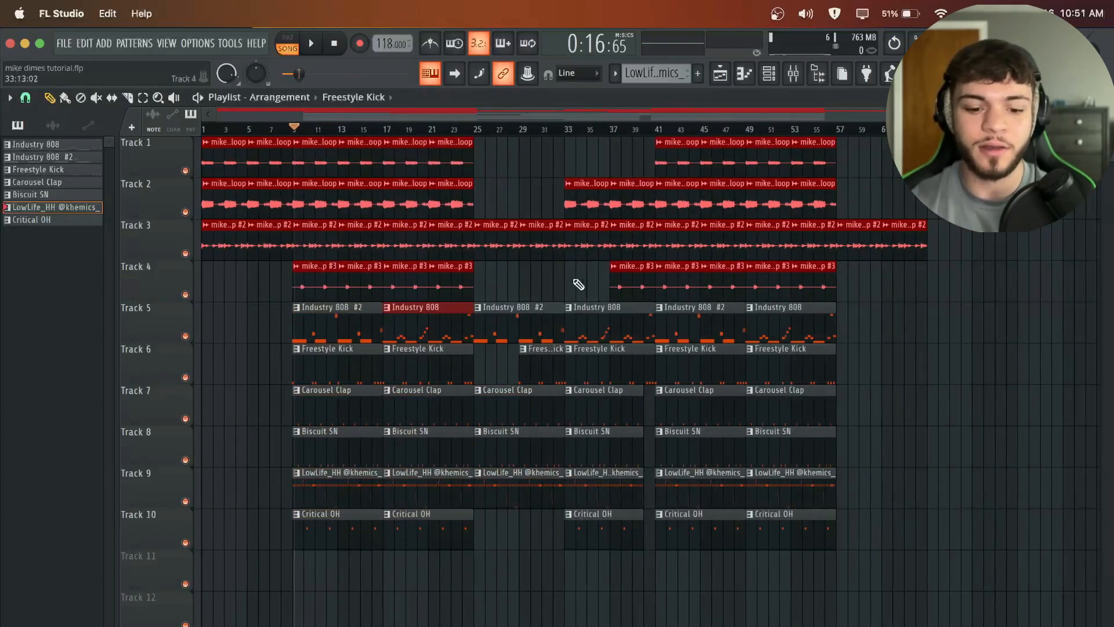
scroll(574, 284, "up", 5)
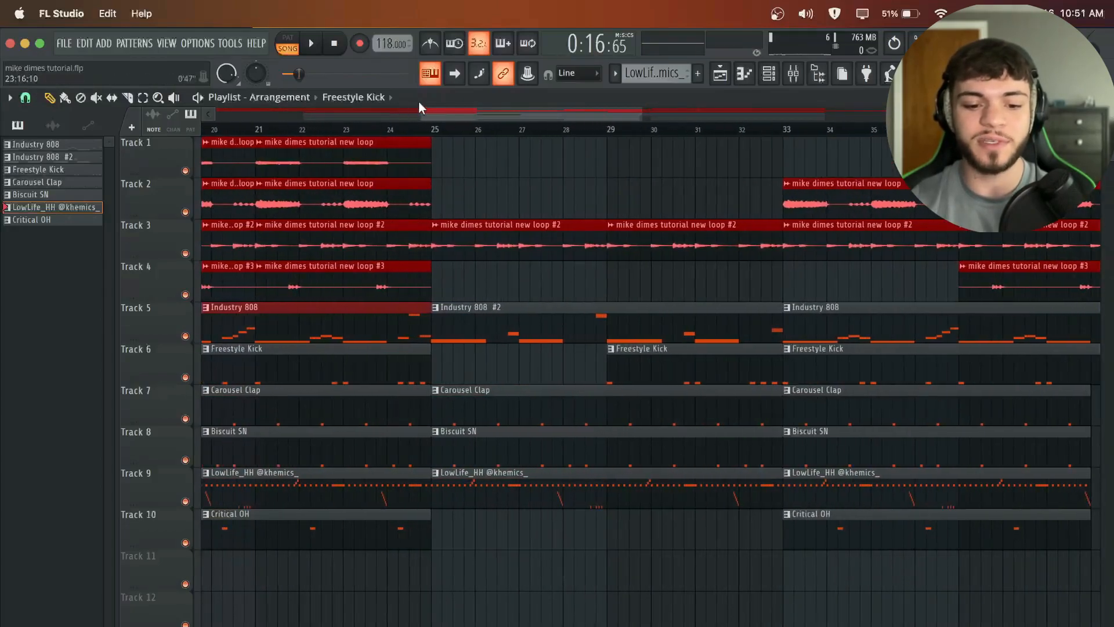
left_click(433, 130)
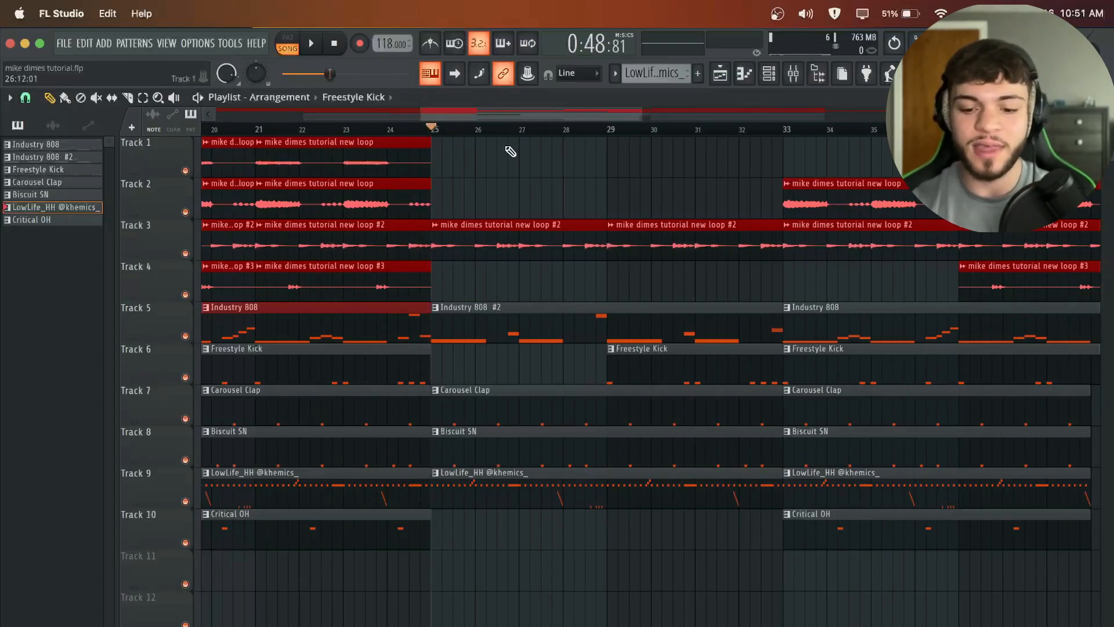
scroll(685, 181, "down", 4)
Step: Examine the rest of the arrangement, selecting the clips in bars 41 to 56 and moving the playhead to bar 59 in the outro
scroll(677, 182, "up", 2)
left_click_drag(561, 132, 706, 224)
scroll(789, 269, "right", 5)
left_click_drag(596, 139, 1025, 586)
scroll(791, 194, "down", 4)
left_click_drag(814, 130, 832, 130)
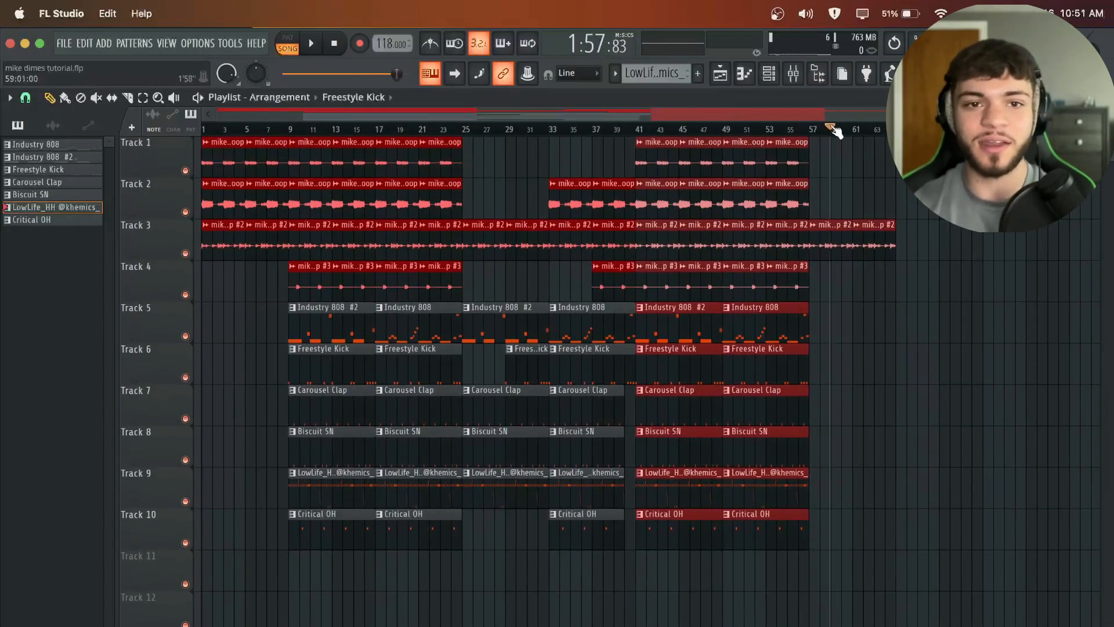